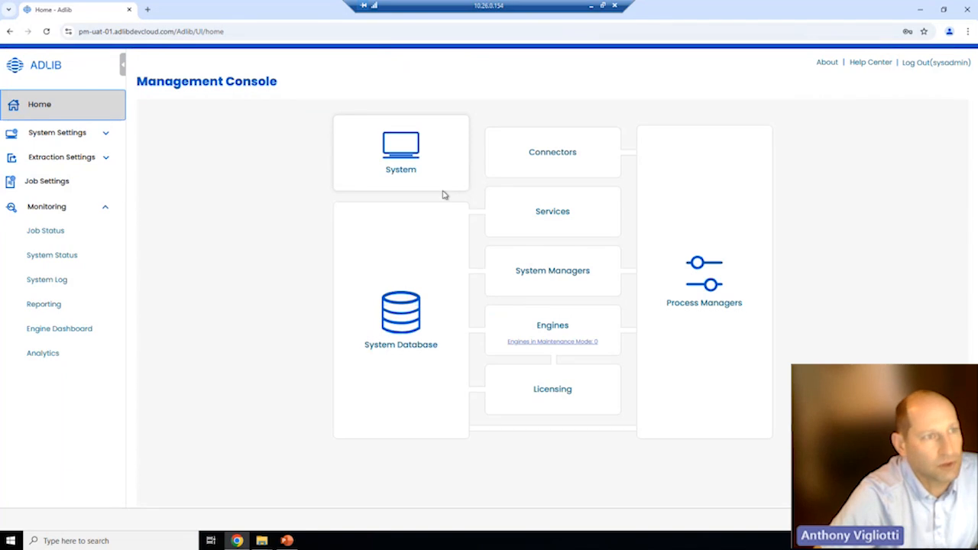
- Reload the console home, check the Services status details, then go back to the home overview
click(65, 132)
click(48, 107)
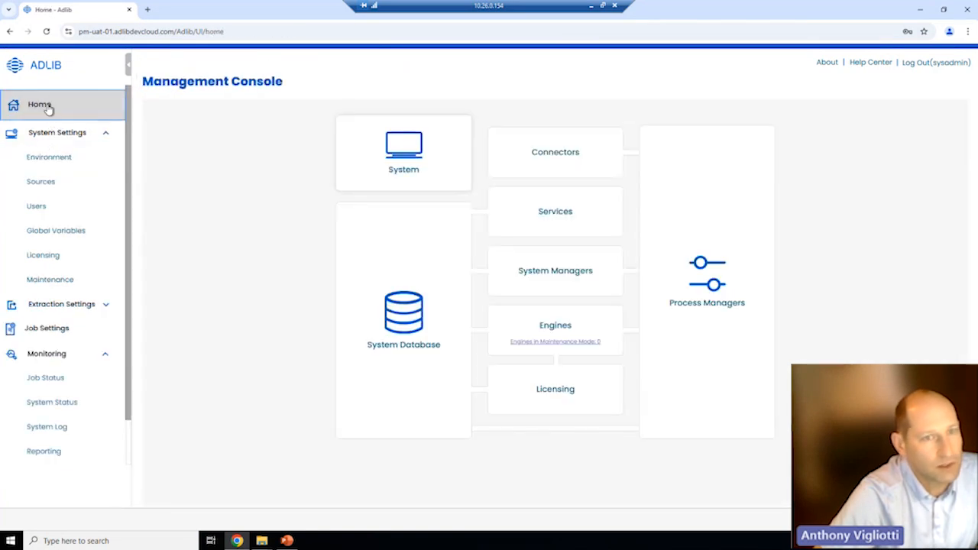
click(46, 31)
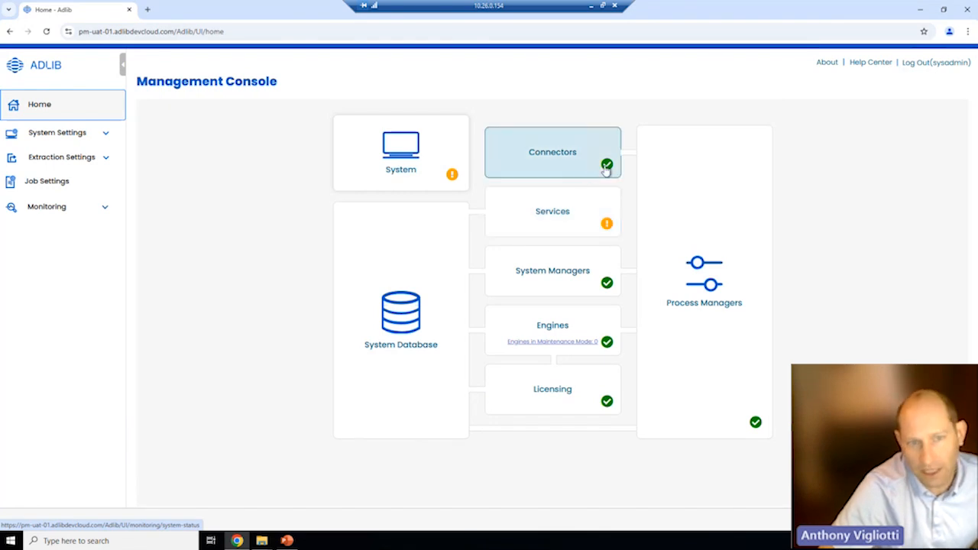
click(569, 220)
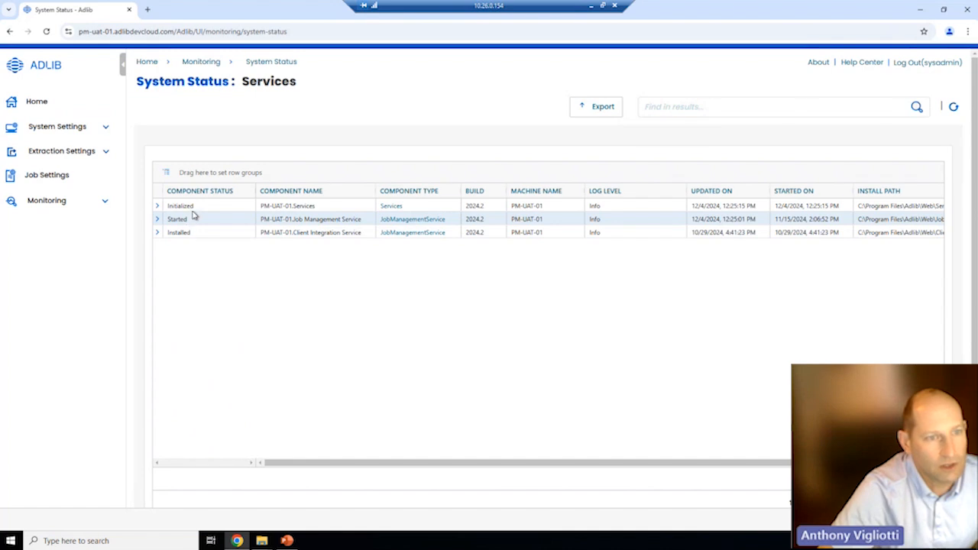
click(34, 102)
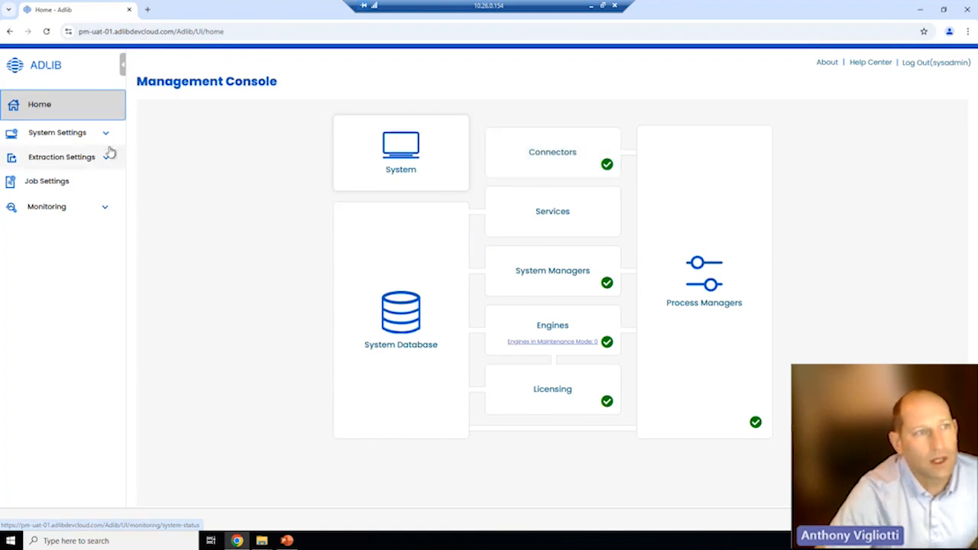
- Open Environment > Sources and scroll through the configured folder, Exchange and generic sources
click(89, 134)
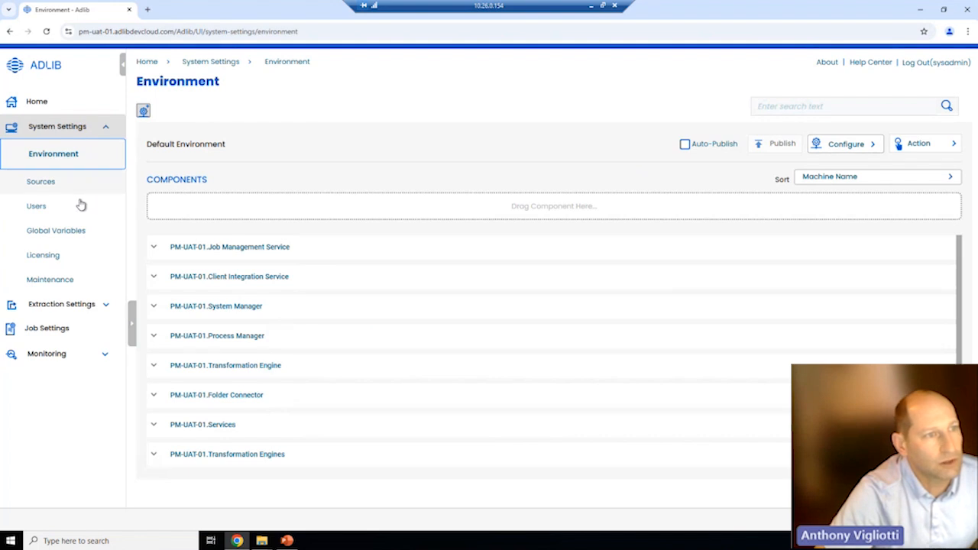
click(57, 182)
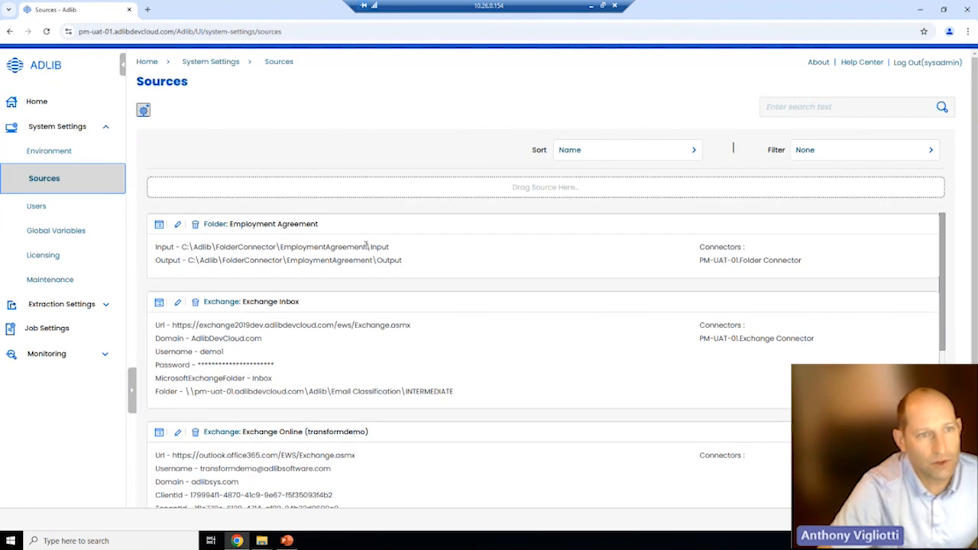
drag(390, 247, 237, 247)
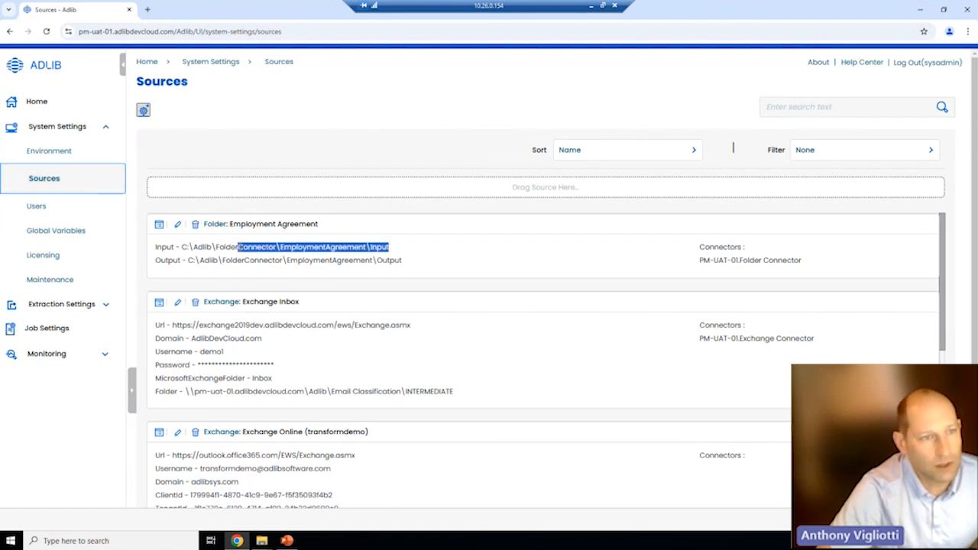
scroll(233, 241, down, 2)
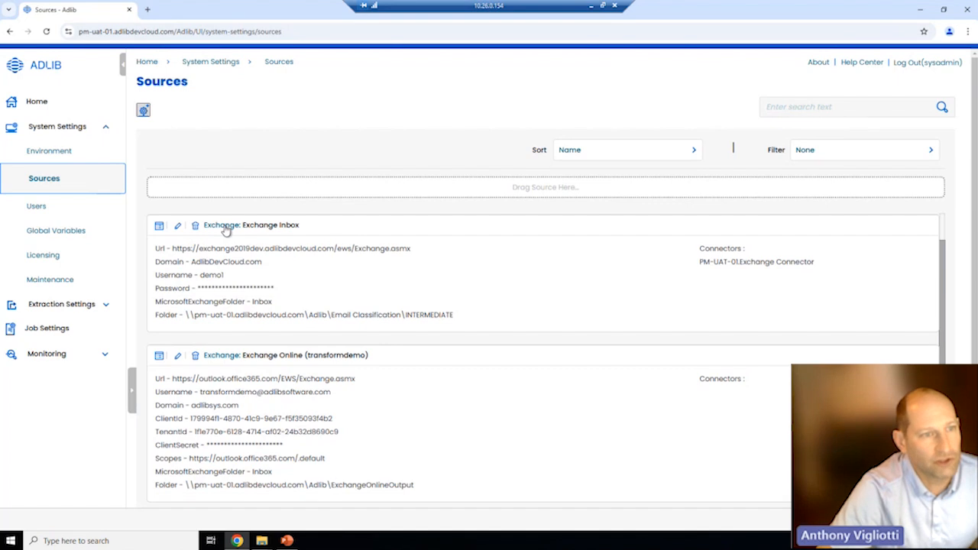
scroll(316, 299, down, 1)
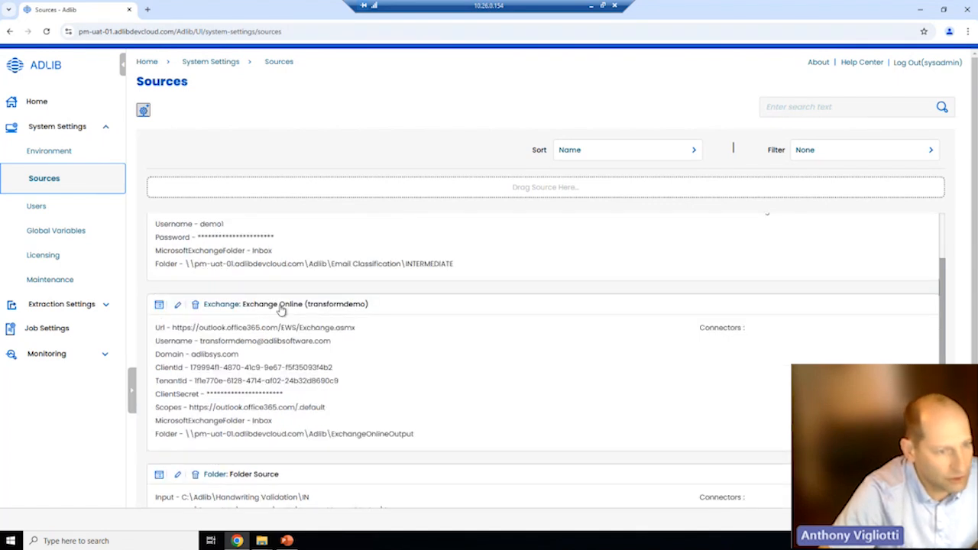
scroll(281, 310, down, 3)
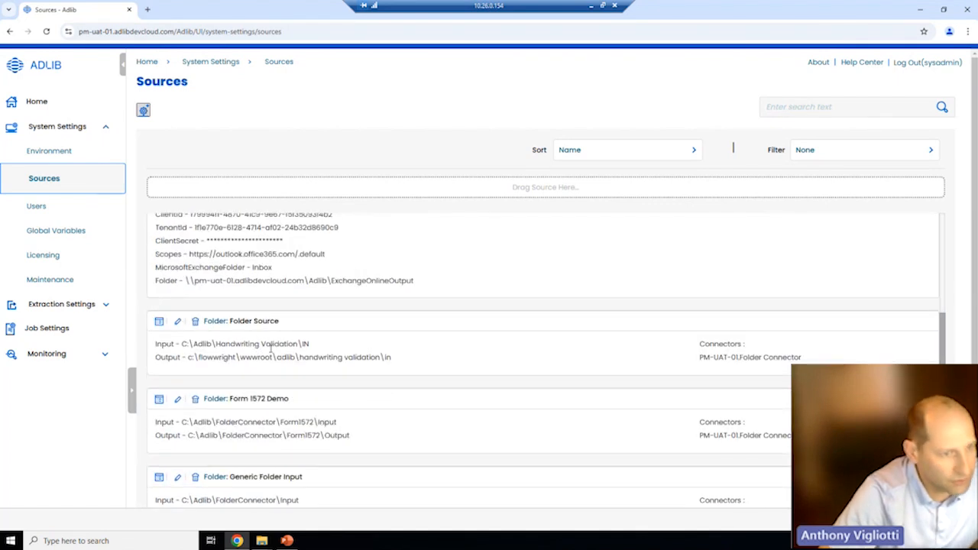
scroll(271, 348, down, 5)
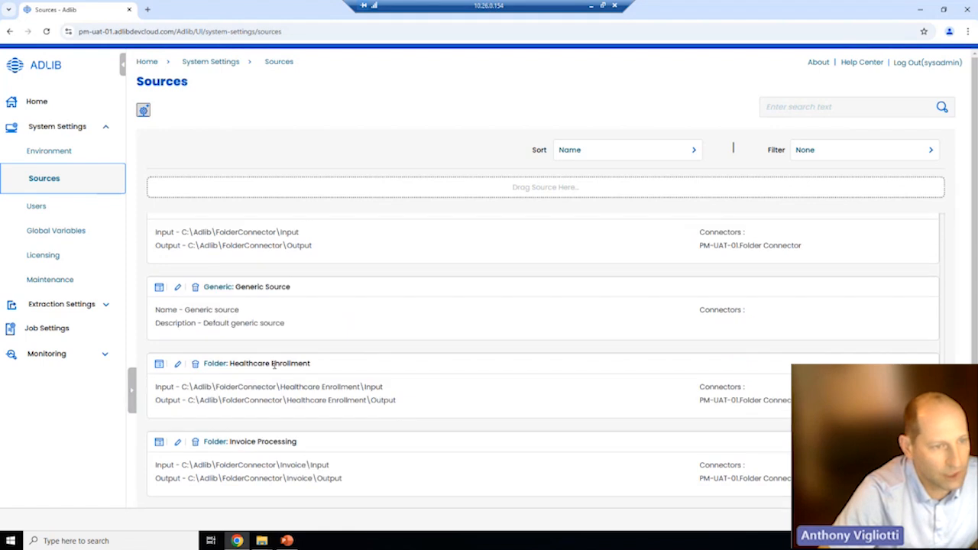
scroll(274, 365, down, 2)
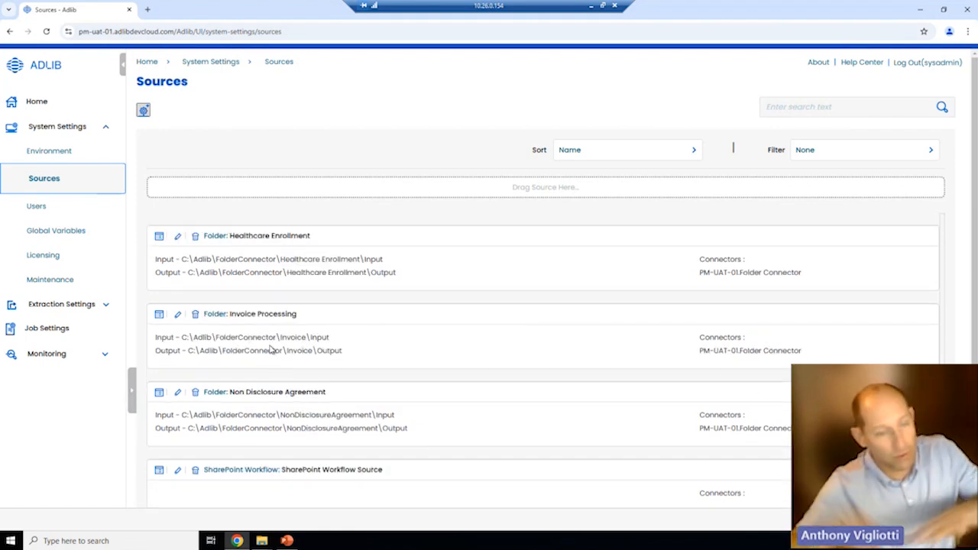
scroll(276, 335, up, 2)
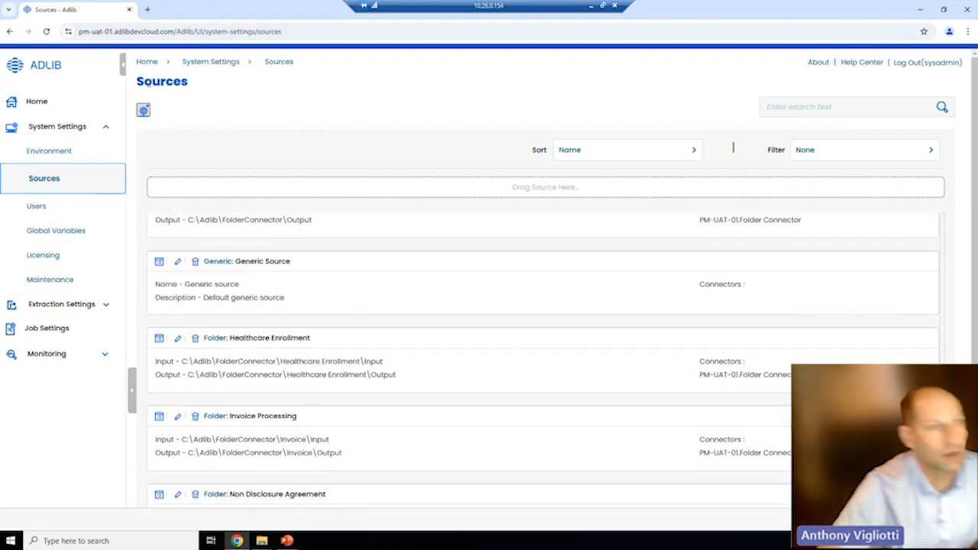
- Show the source types panel and try dragging Documentum and another type in, cancelling without adding a source
click(142, 111)
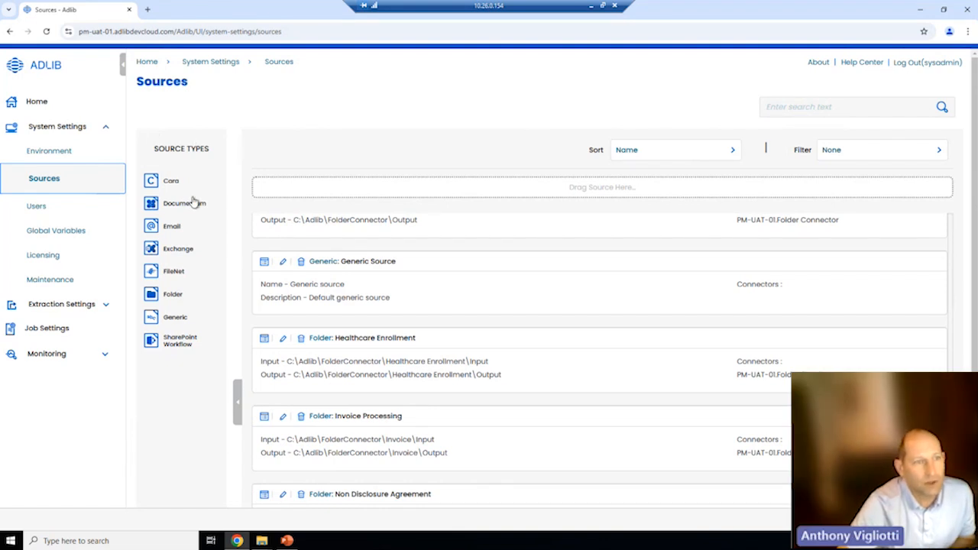
drag(194, 202, 193, 229)
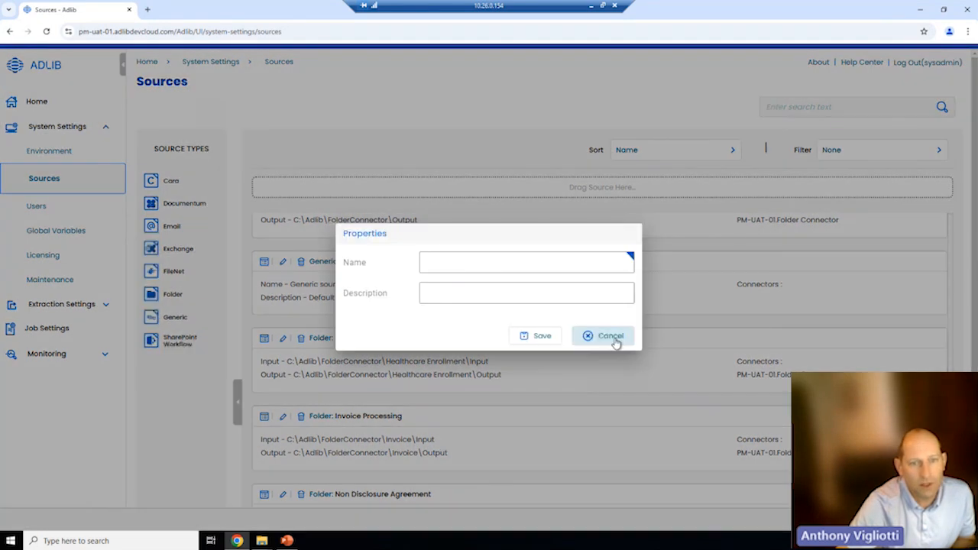
click(615, 341)
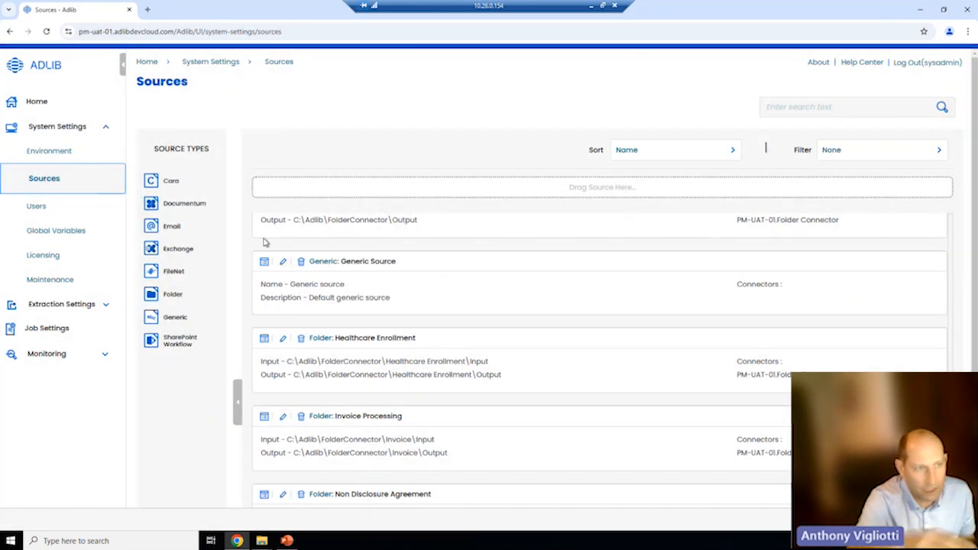
drag(181, 208, 179, 191)
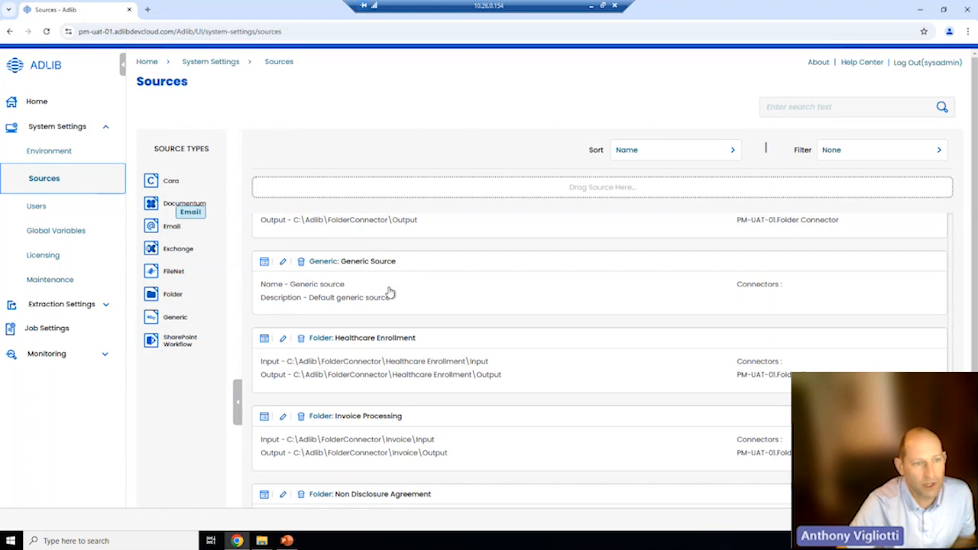
scroll(428, 300, down, 1)
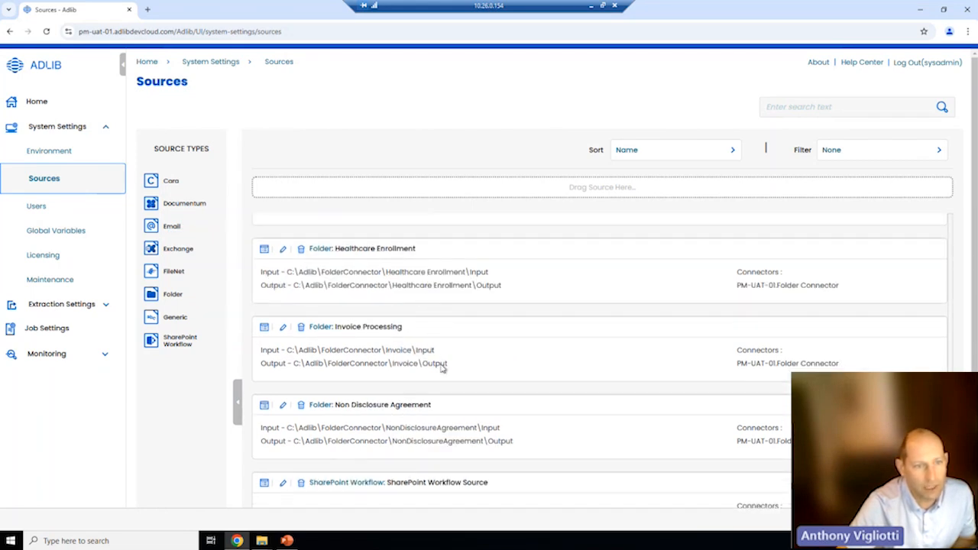
- Open the Transform Input and Output desktop folders, confirm both are empty, then close them
click(920, 9)
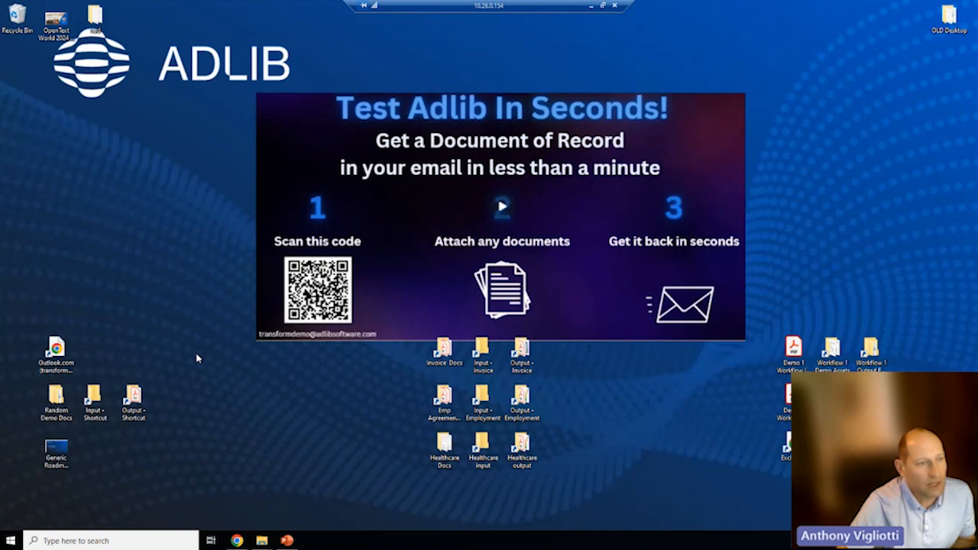
double_click(93, 395)
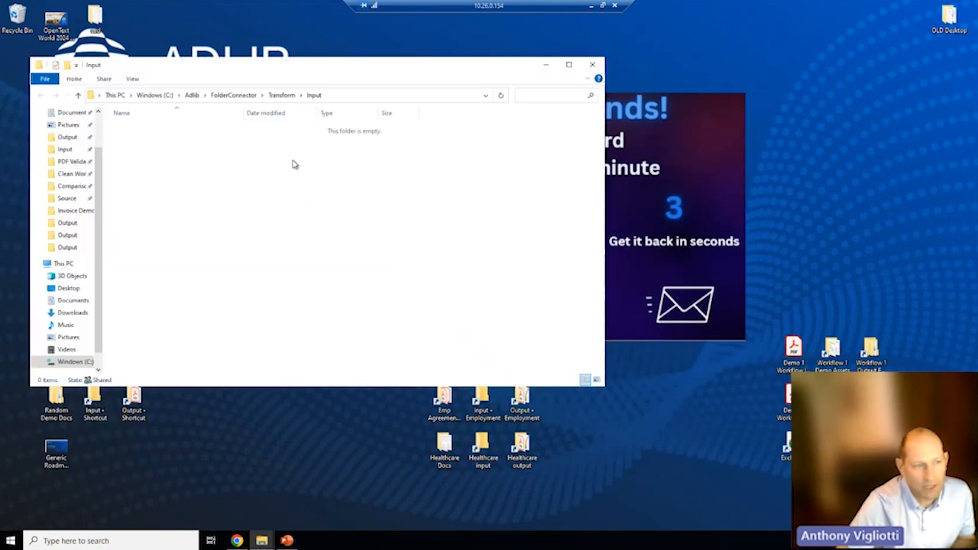
double_click(135, 403)
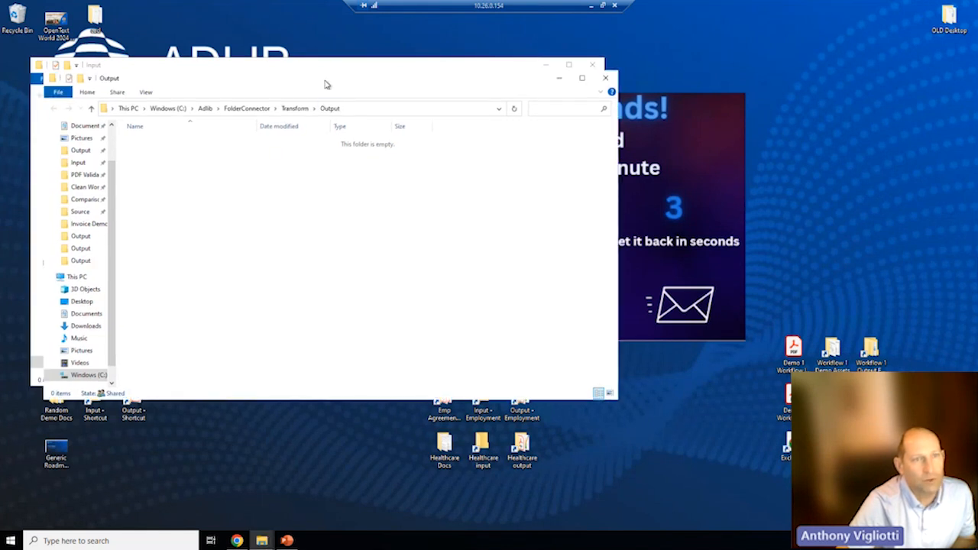
drag(325, 84, 739, 122)
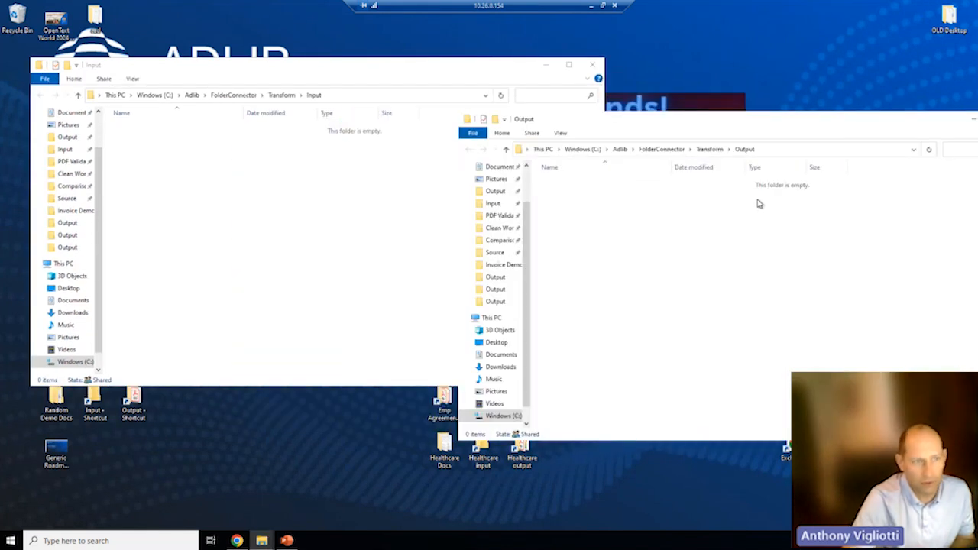
drag(915, 119, 803, 113)
click(907, 110)
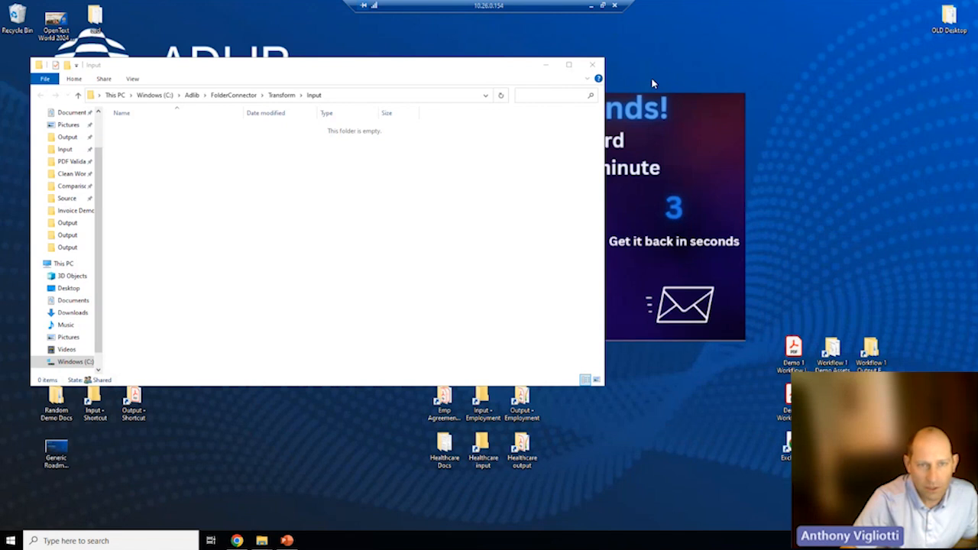
click(594, 65)
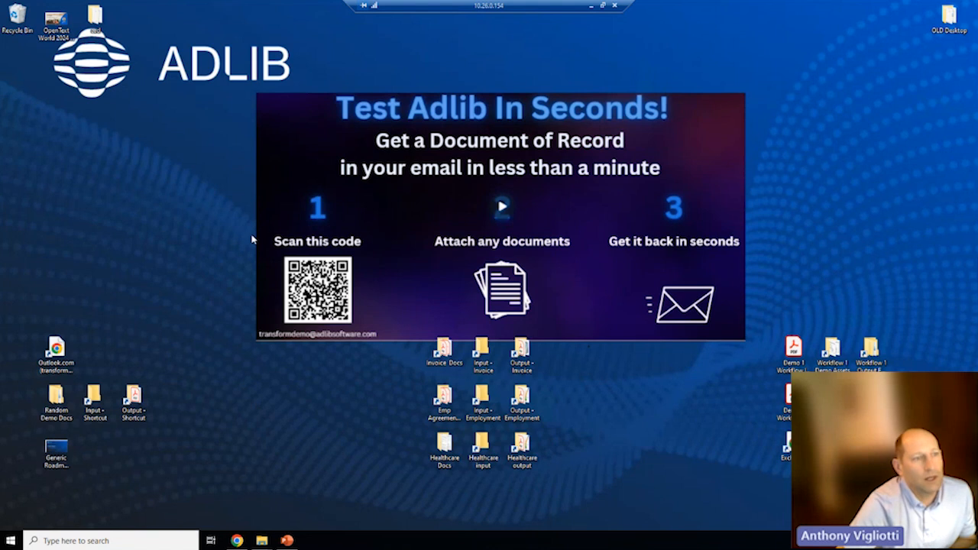
- Copy Welcome to Word.docx from Random Demo Docs > Word Docs into the Transform Input folder
double_click(56, 395)
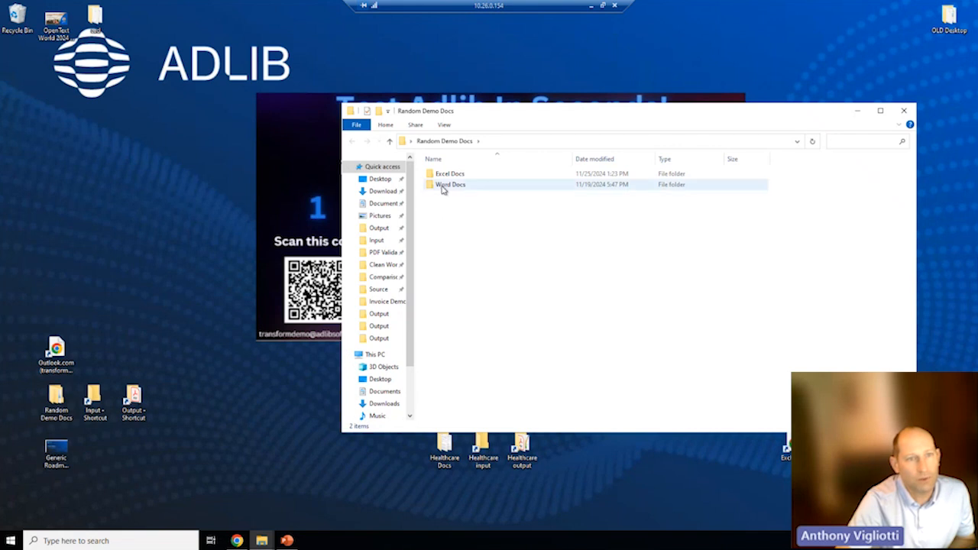
double_click(443, 186)
click(459, 197)
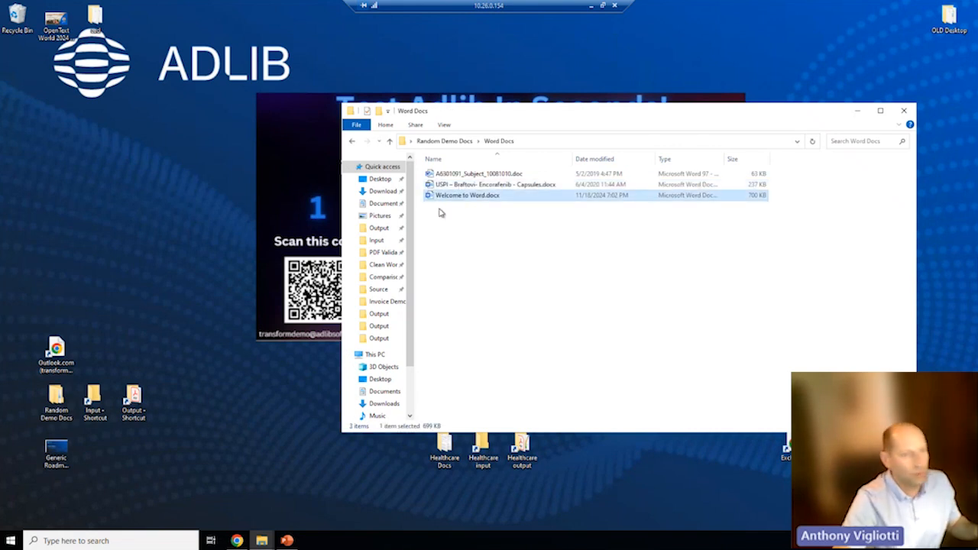
double_click(94, 396)
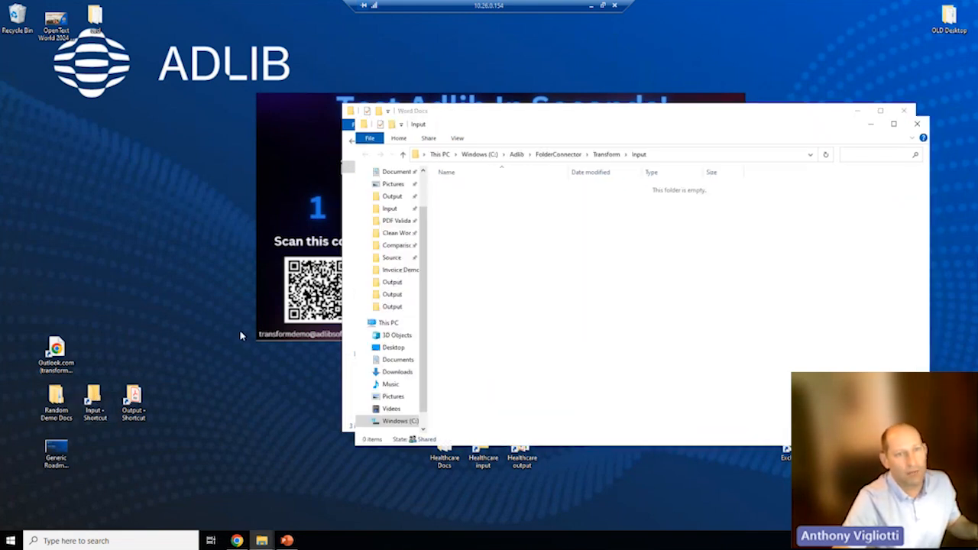
key(ctrl+v)
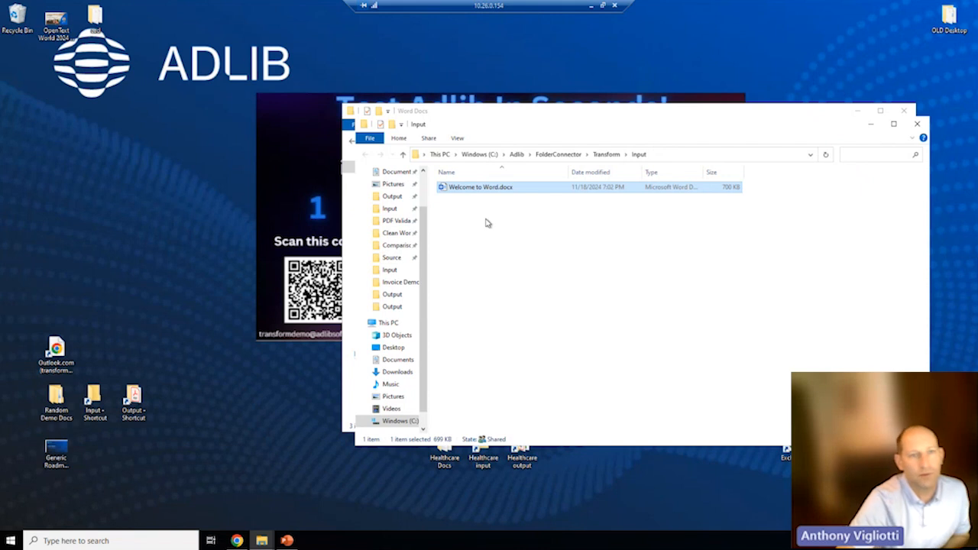
- Refresh the console's Job Status list, then check Transform Output for Welcome to Word.docx.pdf
double_click(143, 393)
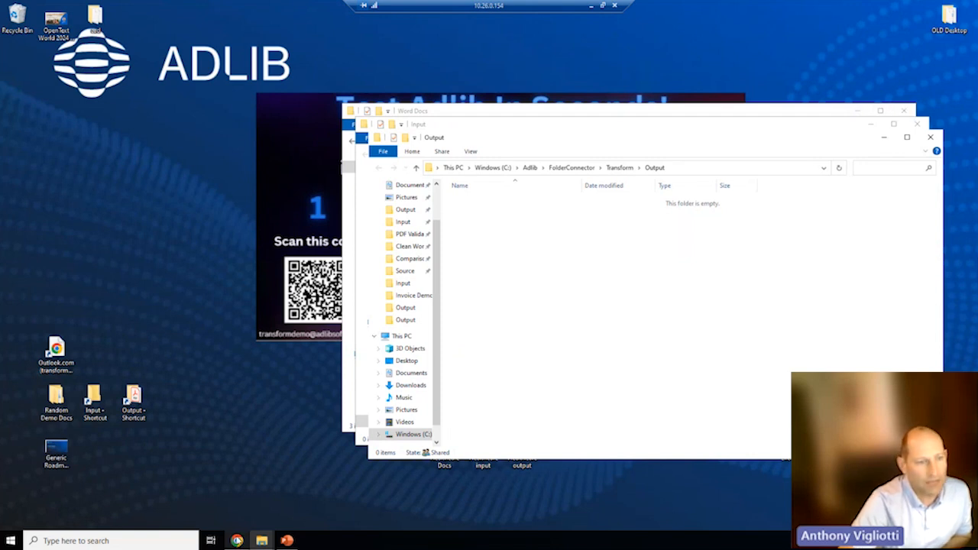
click(237, 540)
click(66, 360)
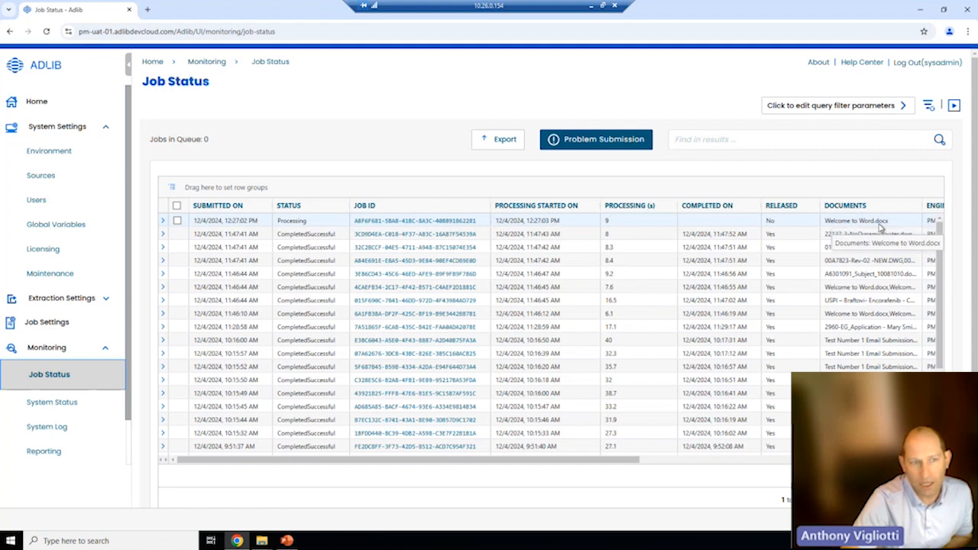
click(954, 107)
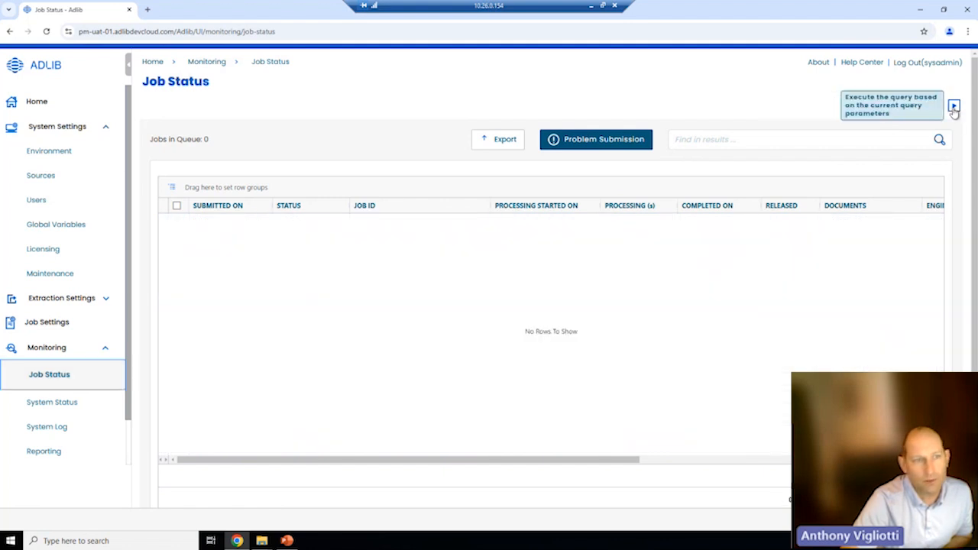
click(920, 10)
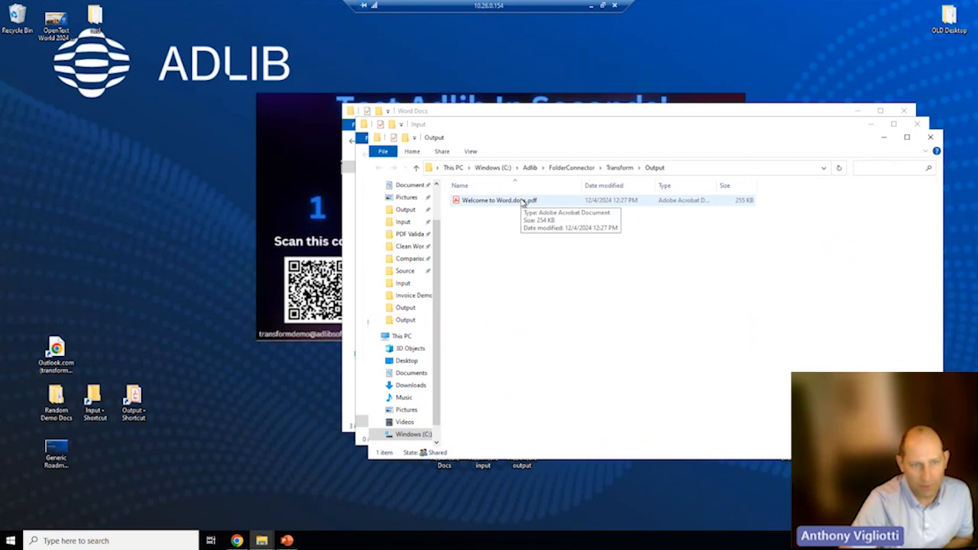
- Open Welcome to Word.docx from Random Demo Docs > Word Docs in Word
double_click(56, 396)
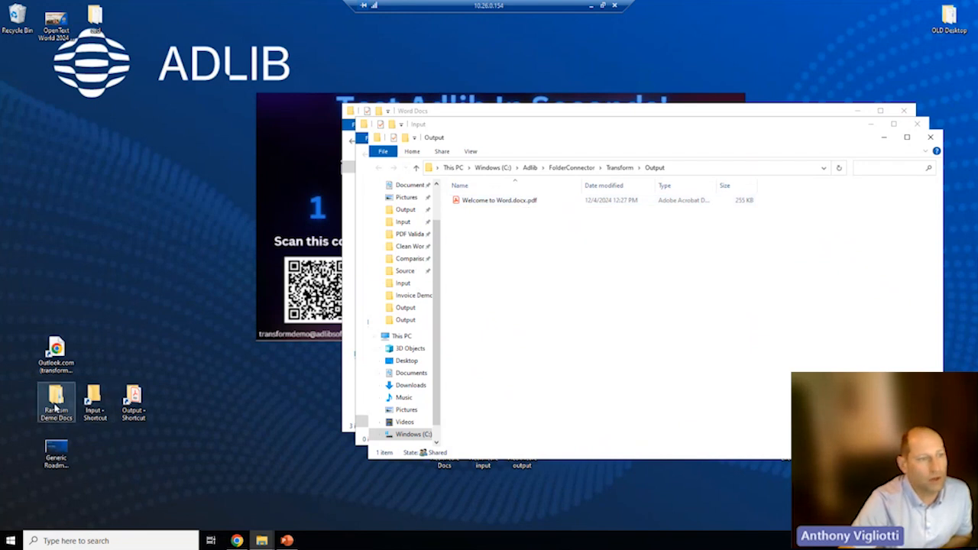
double_click(507, 227)
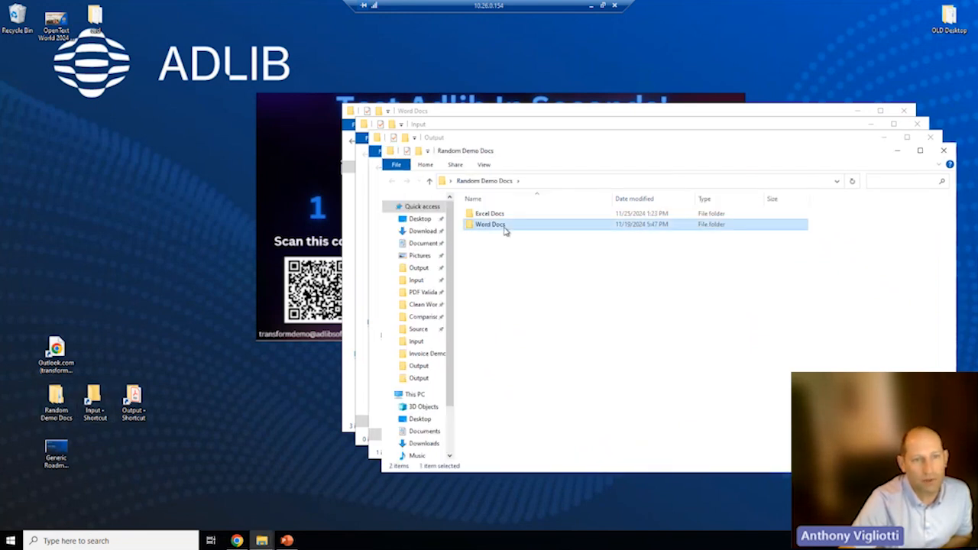
double_click(498, 236)
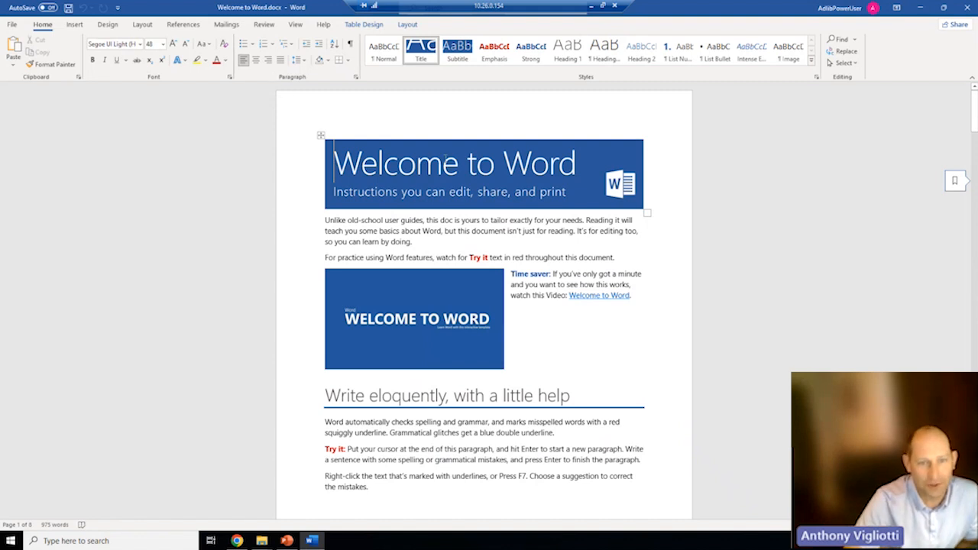
- Scroll through Welcome to Word.docx to review its content
drag(640, 295, 569, 296)
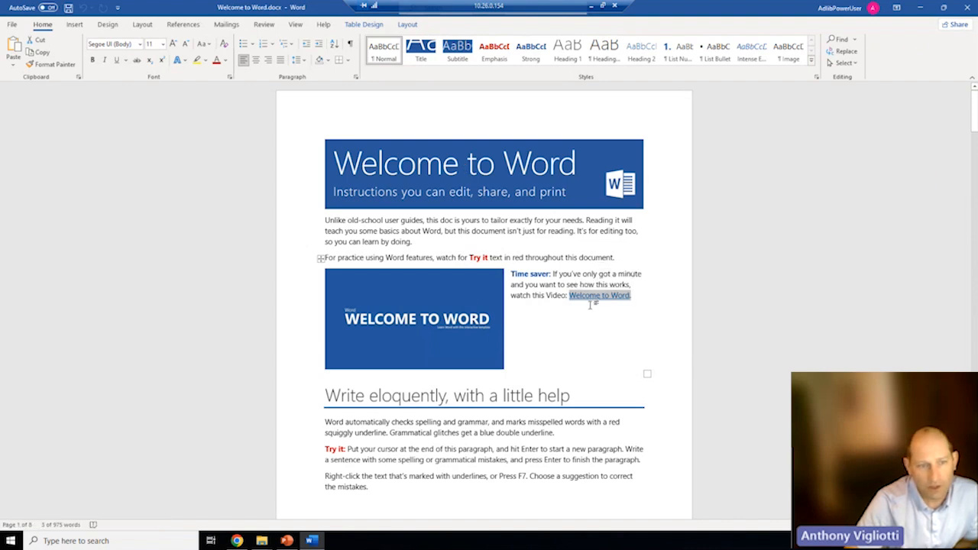
scroll(593, 302, down, 8)
scroll(567, 308, down, 10)
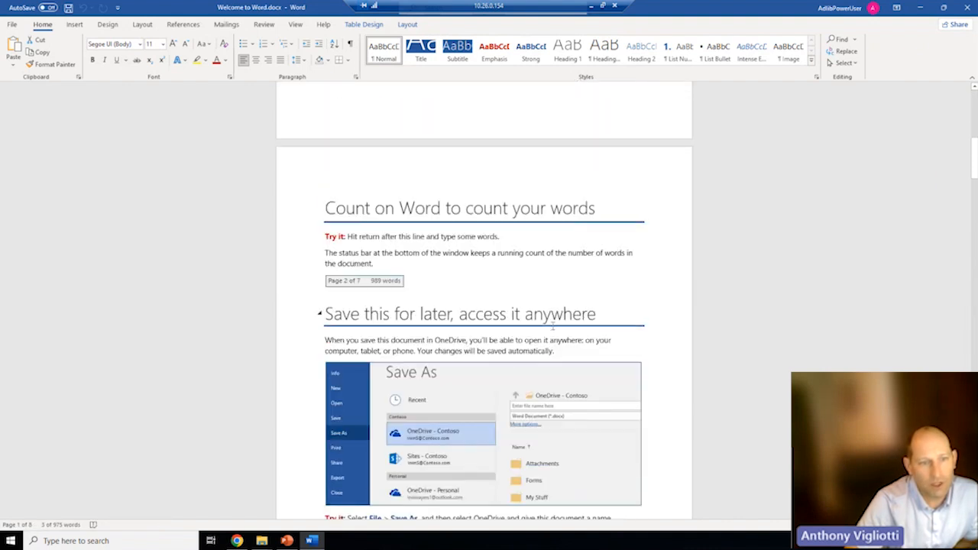
scroll(508, 354, down, 9)
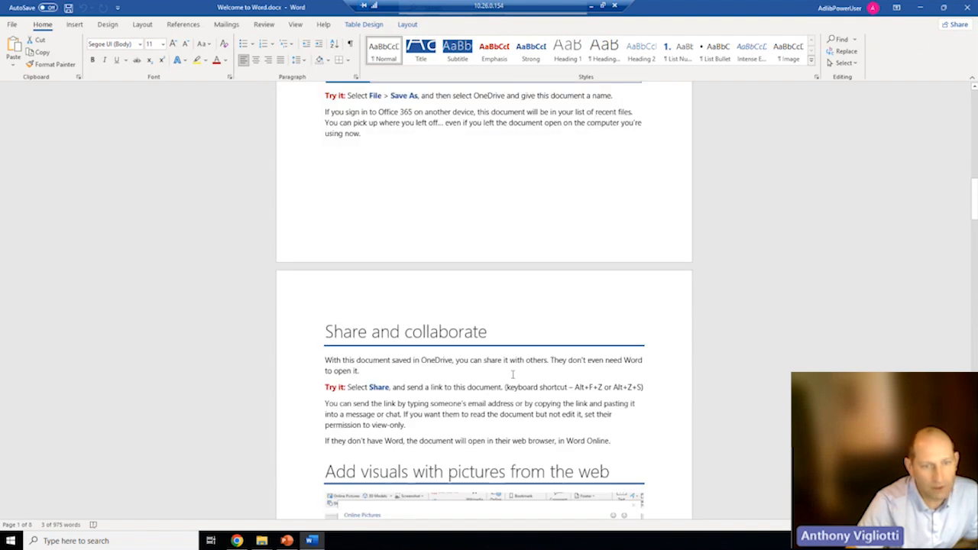
scroll(512, 375, down, 7)
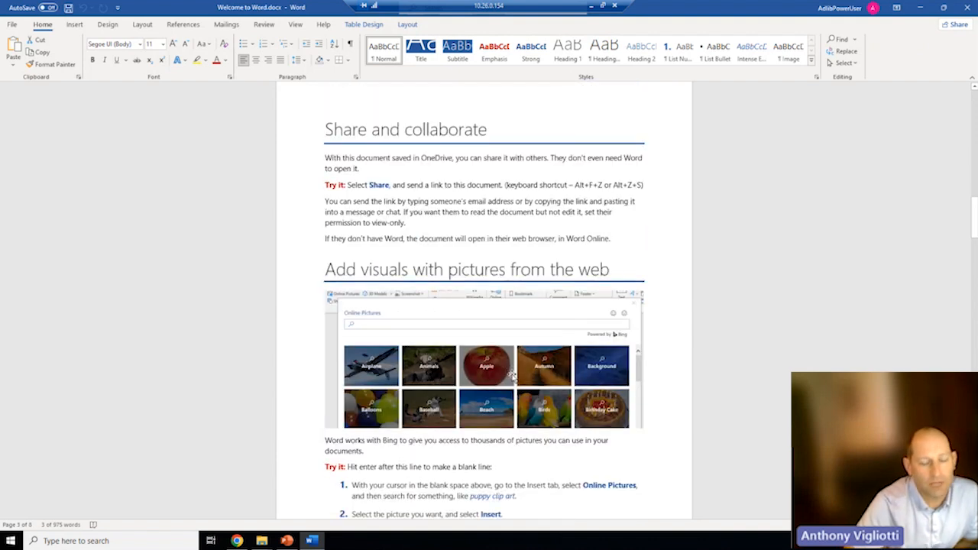
scroll(513, 374, down, 2)
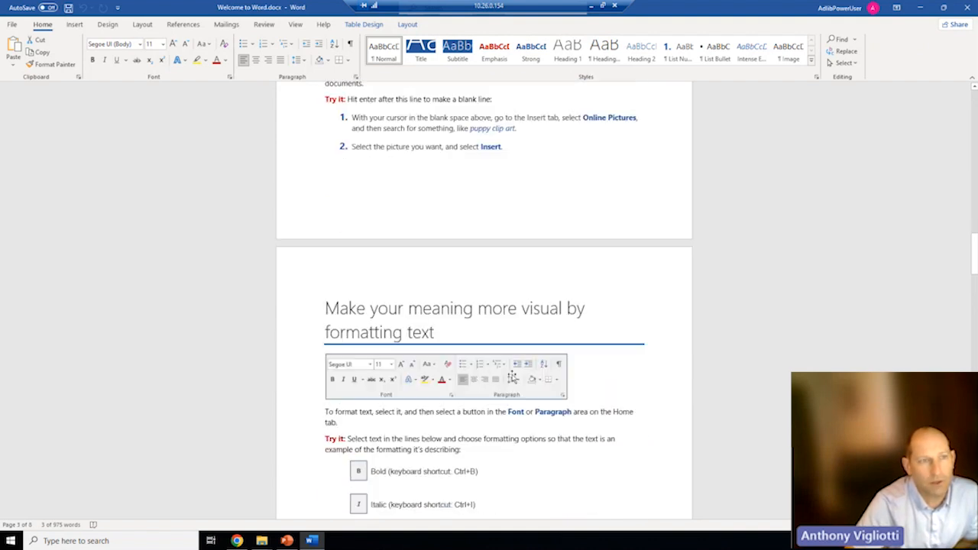
scroll(509, 370, up, 3)
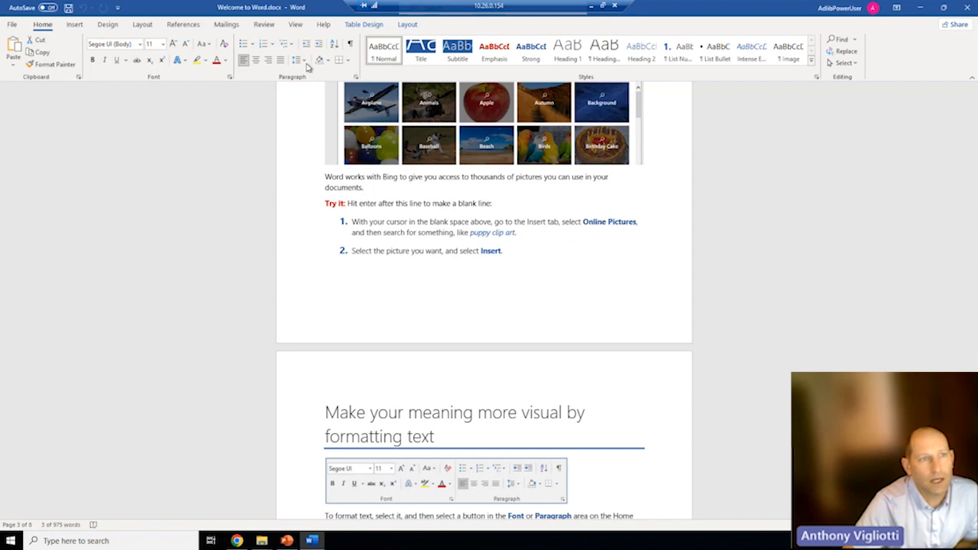
- Check Insert > Bookmark to confirm the document has no bookmarks, then cancel the dialog
click(300, 25)
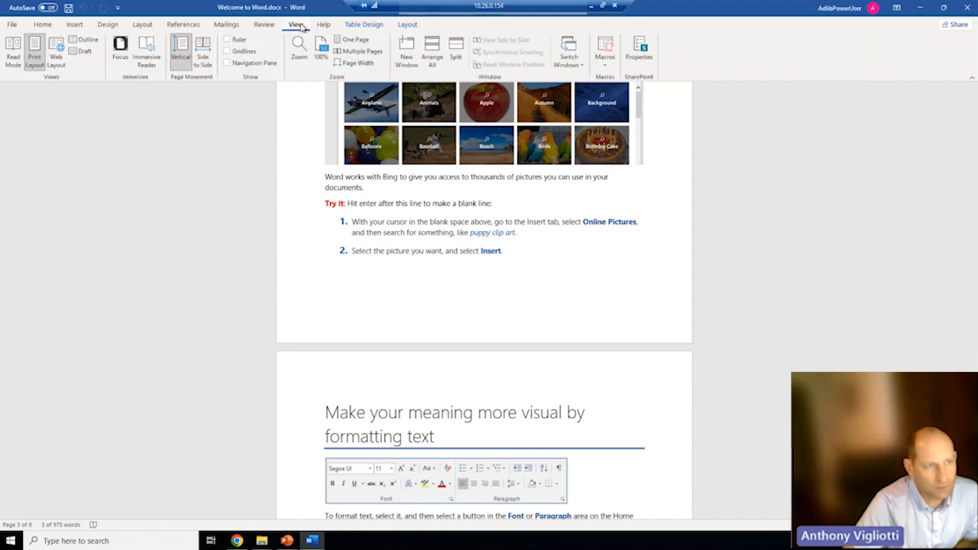
click(74, 25)
click(417, 50)
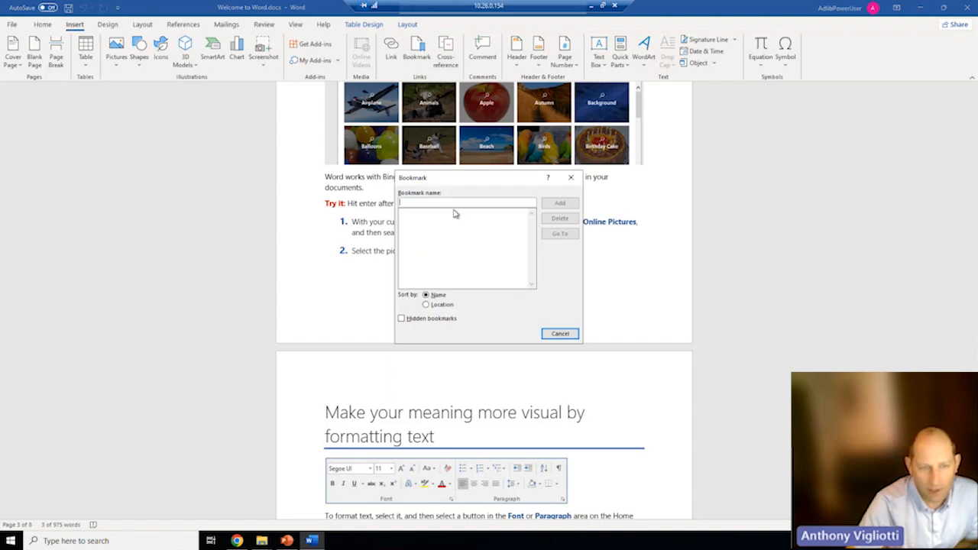
click(560, 333)
scroll(643, 316, up, 2)
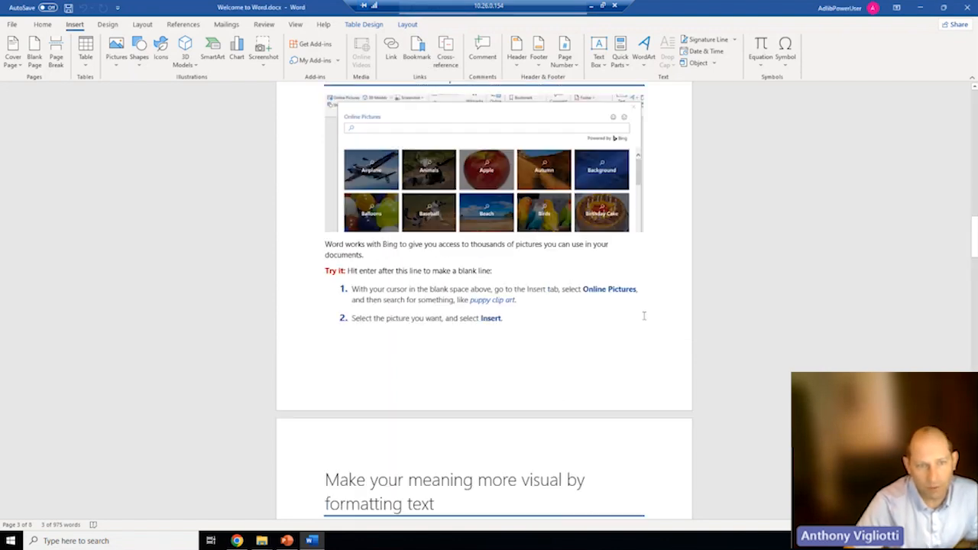
scroll(644, 316, up, 8)
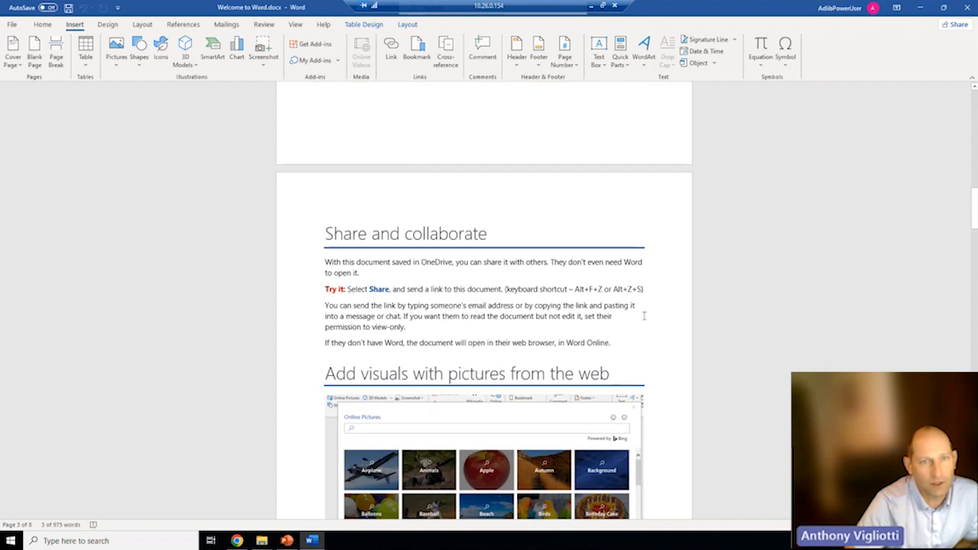
- Close Word and the Word Docs window, then open Welcome to Word.docx.pdf from Output
click(967, 8)
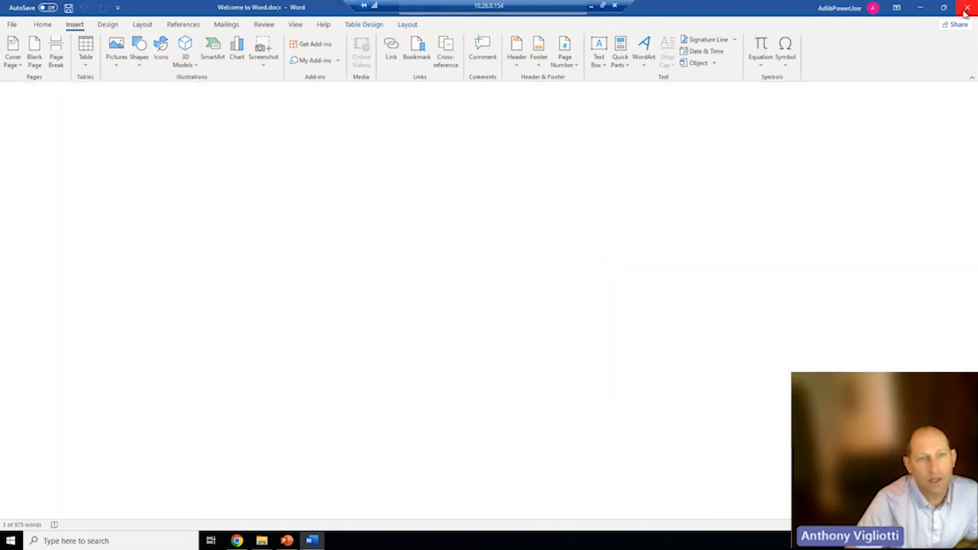
click(943, 151)
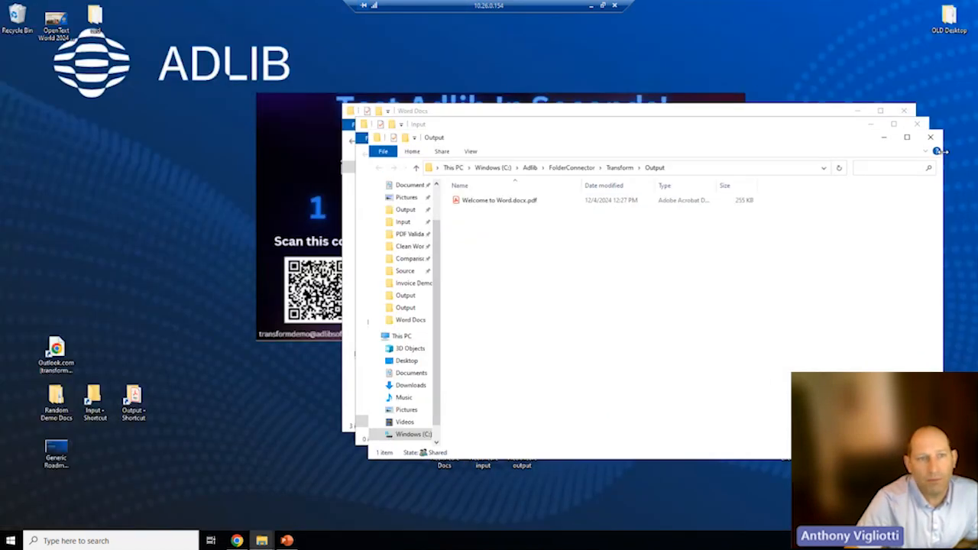
double_click(496, 203)
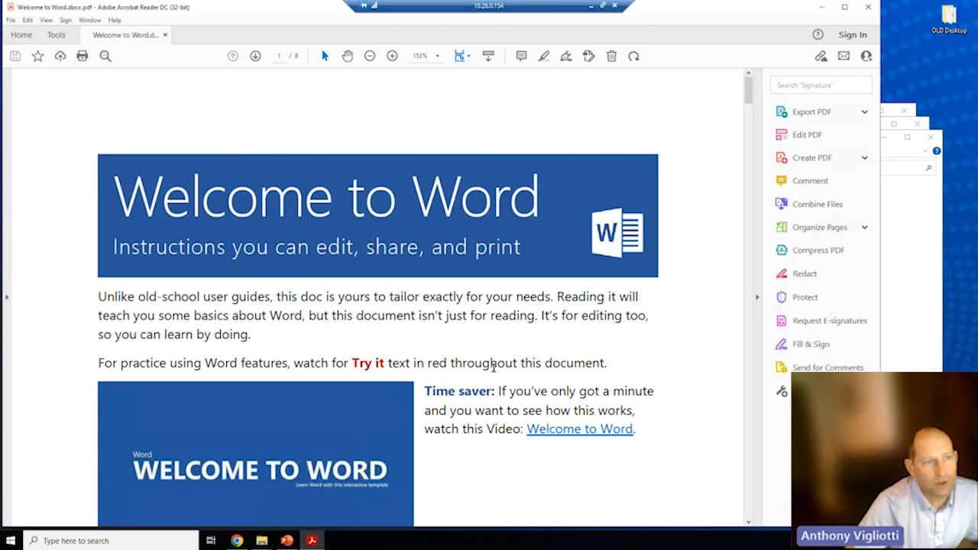
- Scroll through the converted PDF in Acrobat Reader, then close the viewer
triple_click(555, 432)
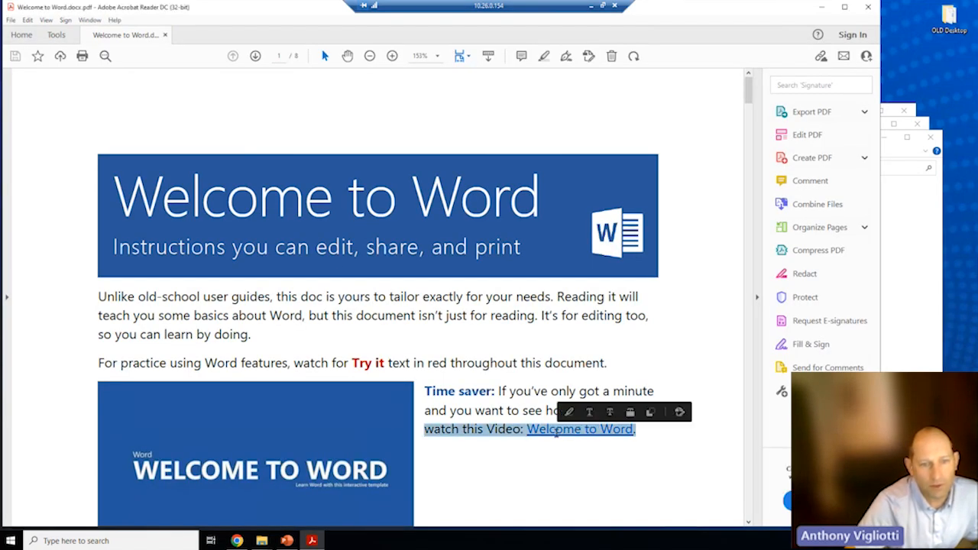
click(557, 435)
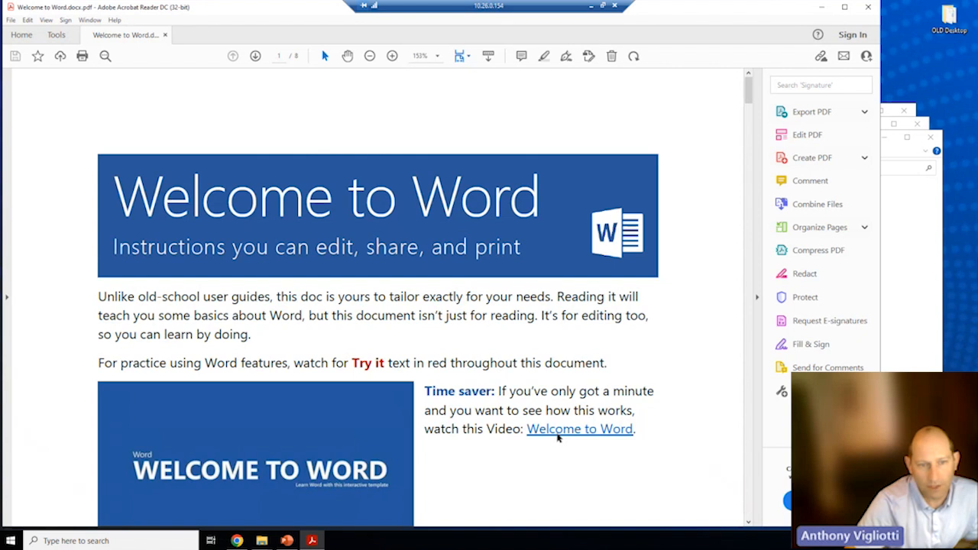
scroll(398, 295, down, 1)
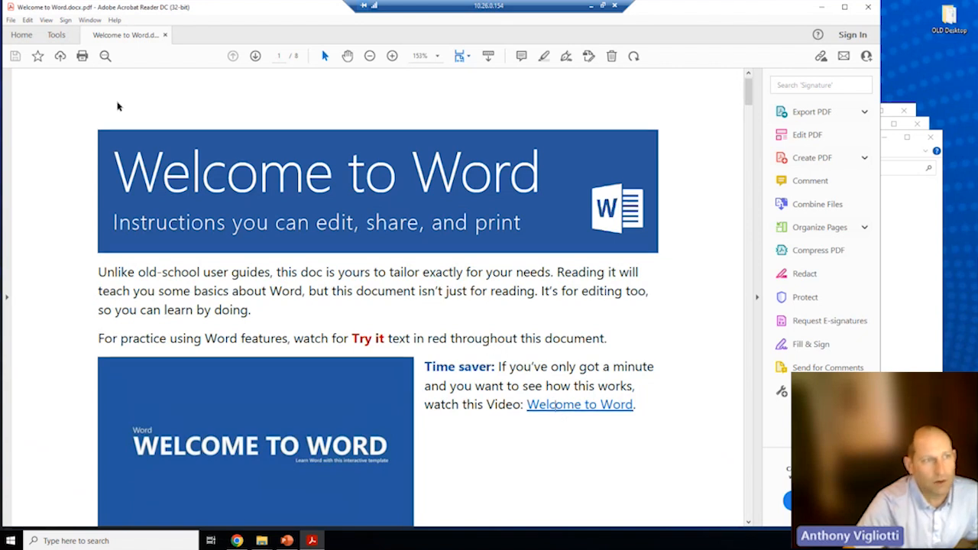
scroll(418, 254, down, 5)
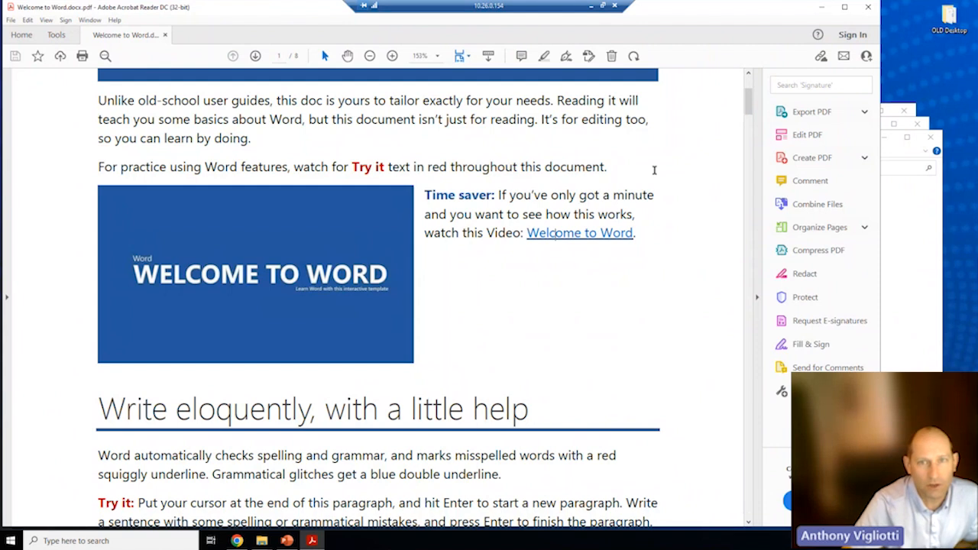
click(870, 8)
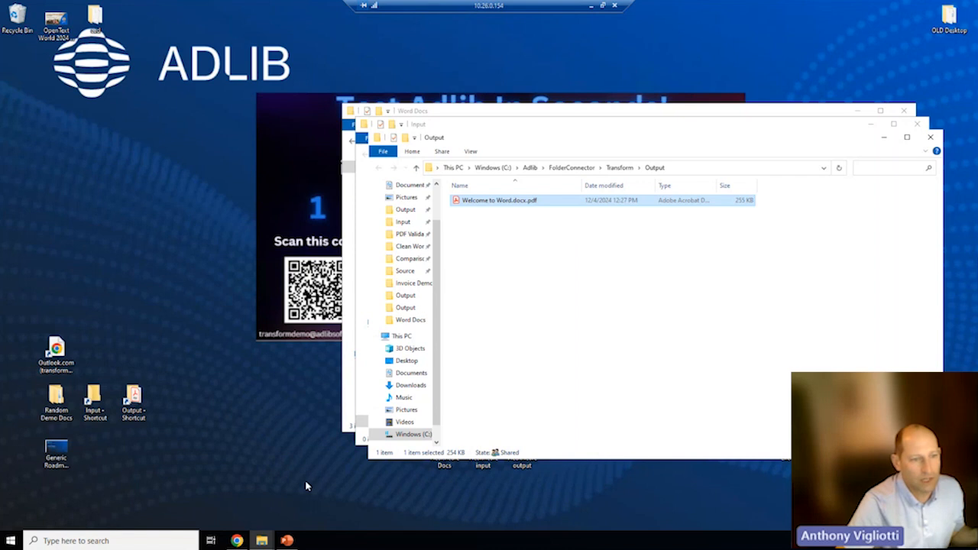
- Open the console's Job Settings and scroll down to the Transform and Transform Folder instruction sets
click(237, 541)
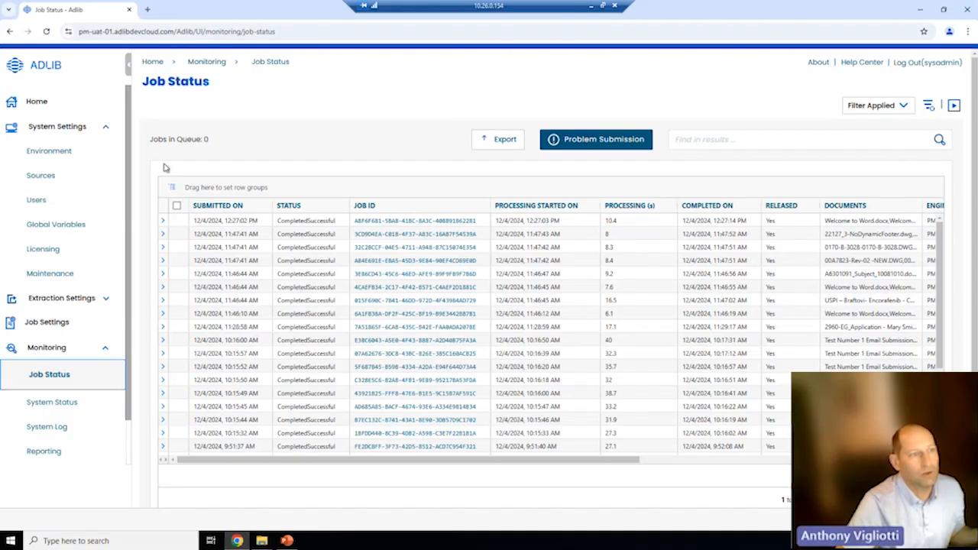
click(63, 323)
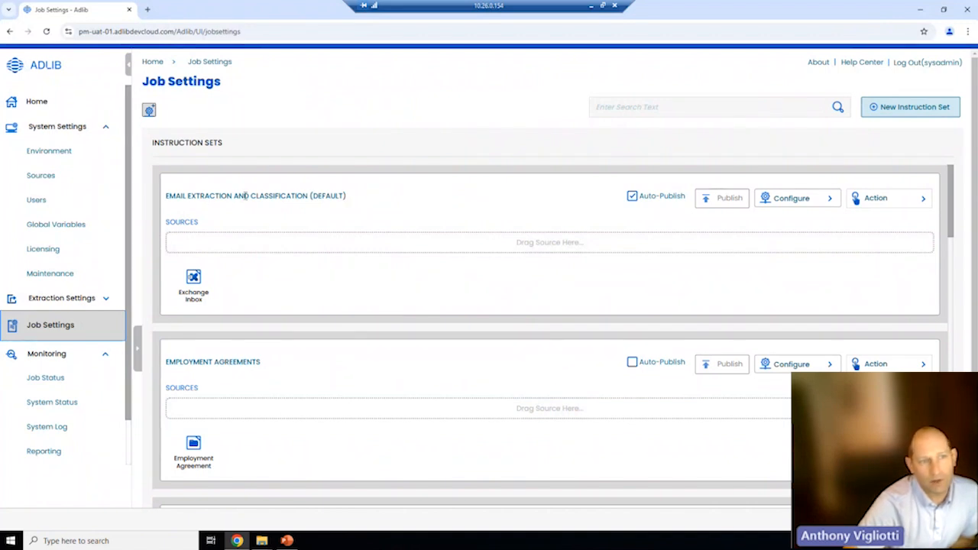
scroll(262, 329, down, 1)
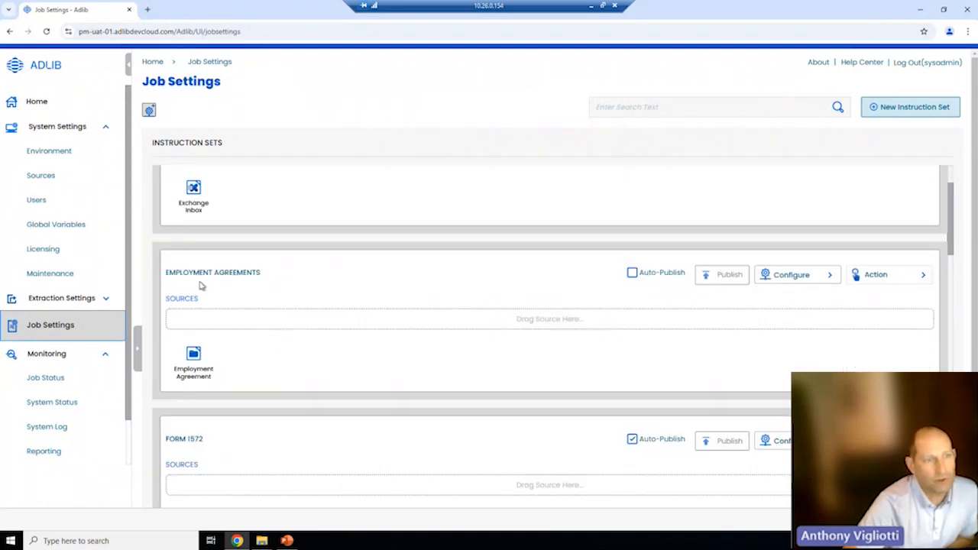
scroll(284, 316, down, 1)
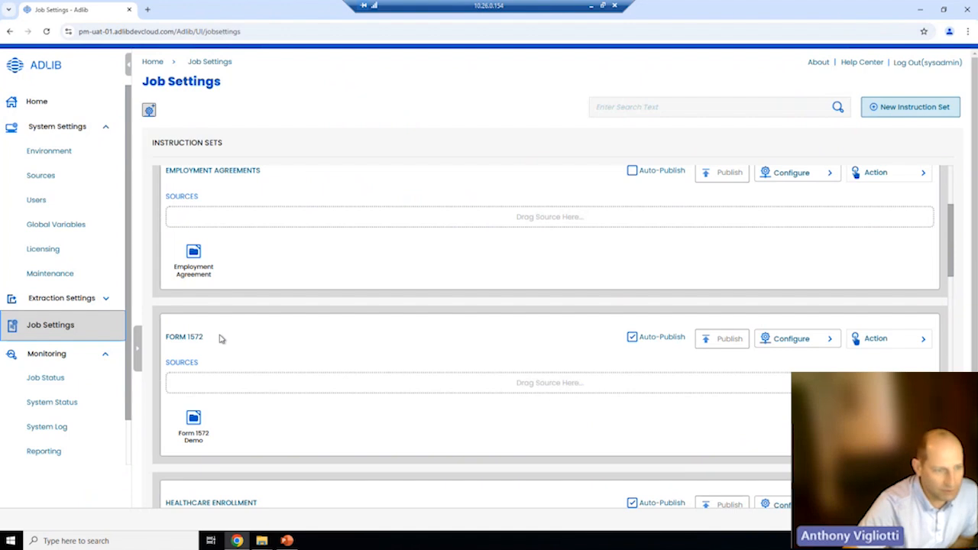
scroll(219, 338, down, 2)
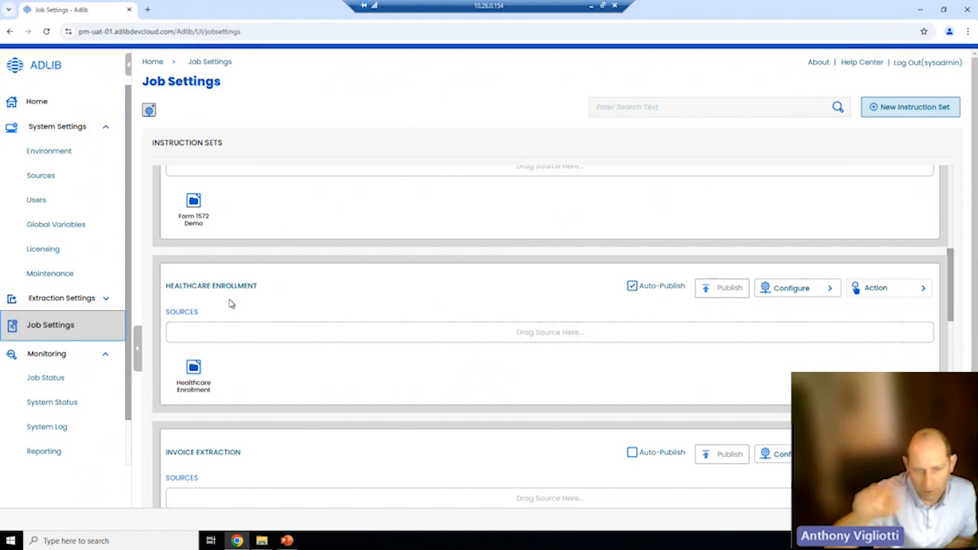
scroll(229, 303, down, 1)
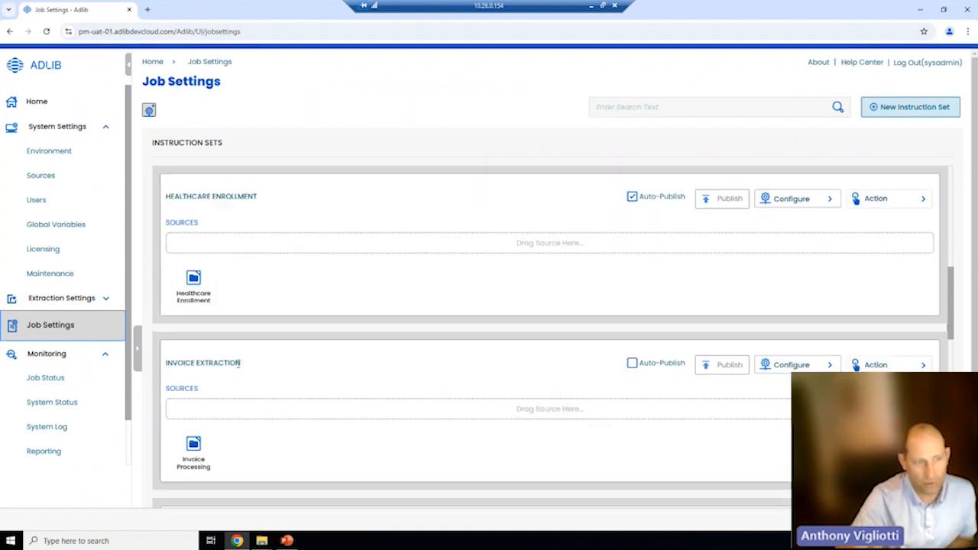
scroll(238, 366, down, 3)
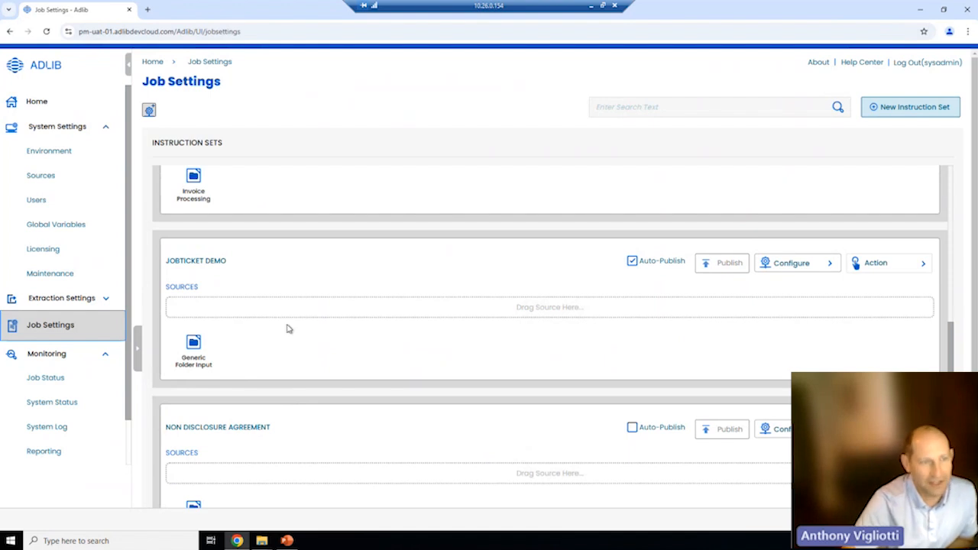
scroll(285, 336, down, 3)
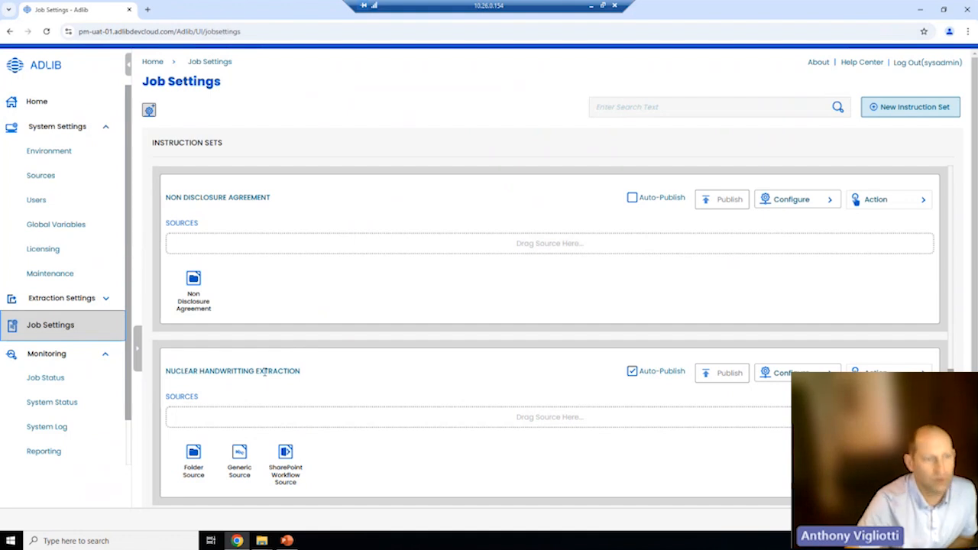
scroll(362, 393, down, 5)
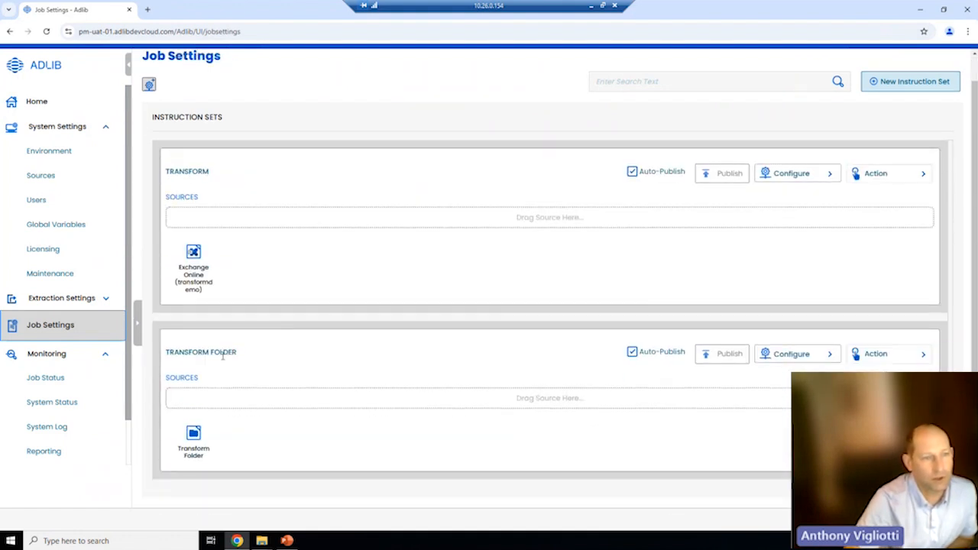
- Open Configure > Transformation Rules for Transform Folder to view its Convert To PDF settings
click(795, 354)
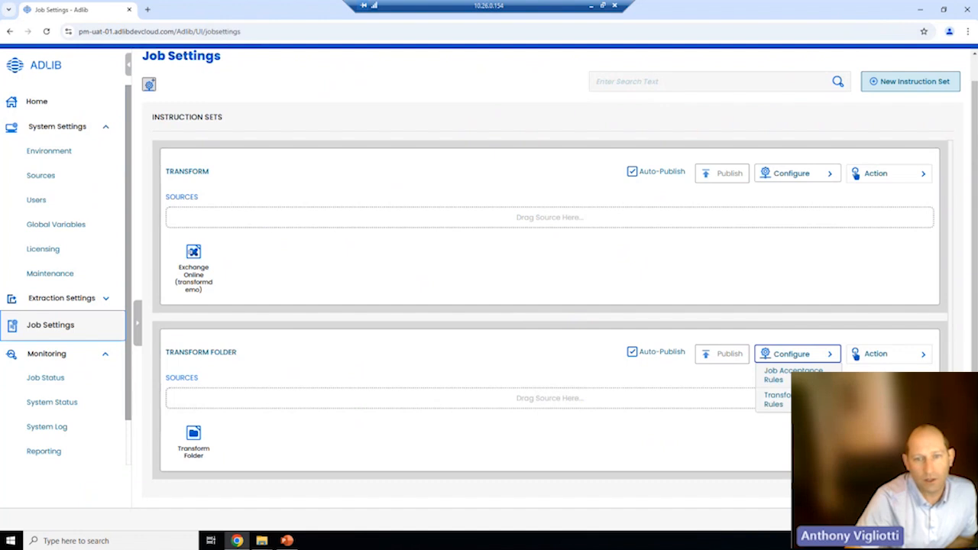
click(776, 399)
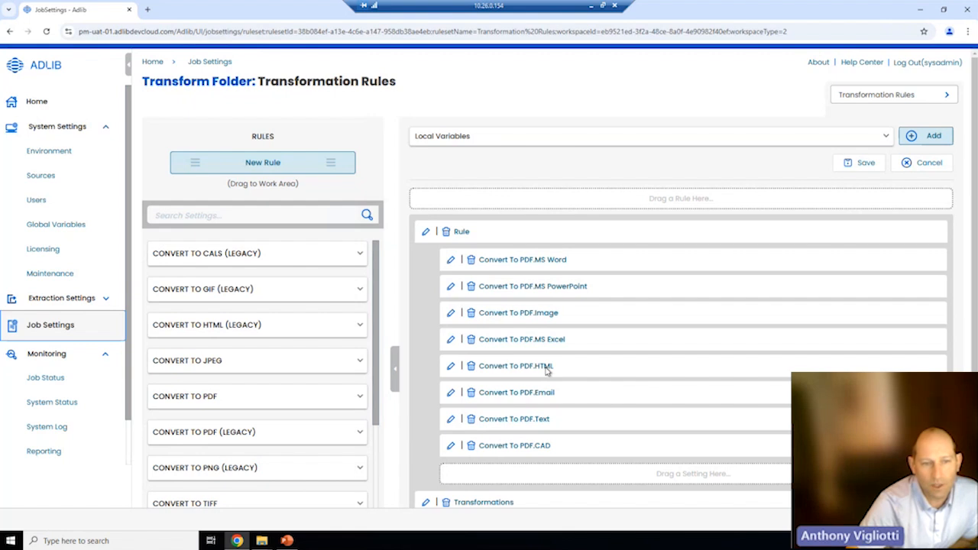
scroll(546, 371, down, 2)
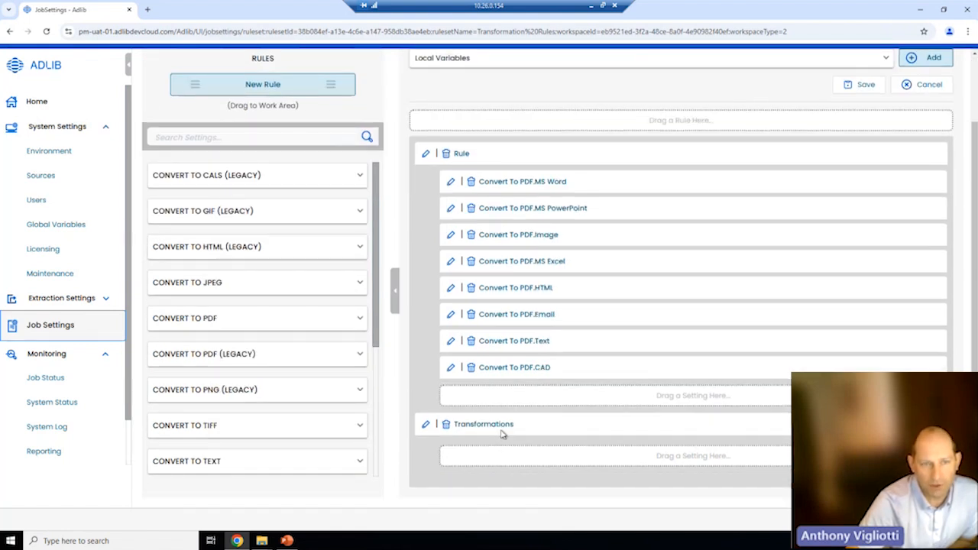
- Make the Word-to-PDF conversion render hyperlinks in red with style None
click(451, 183)
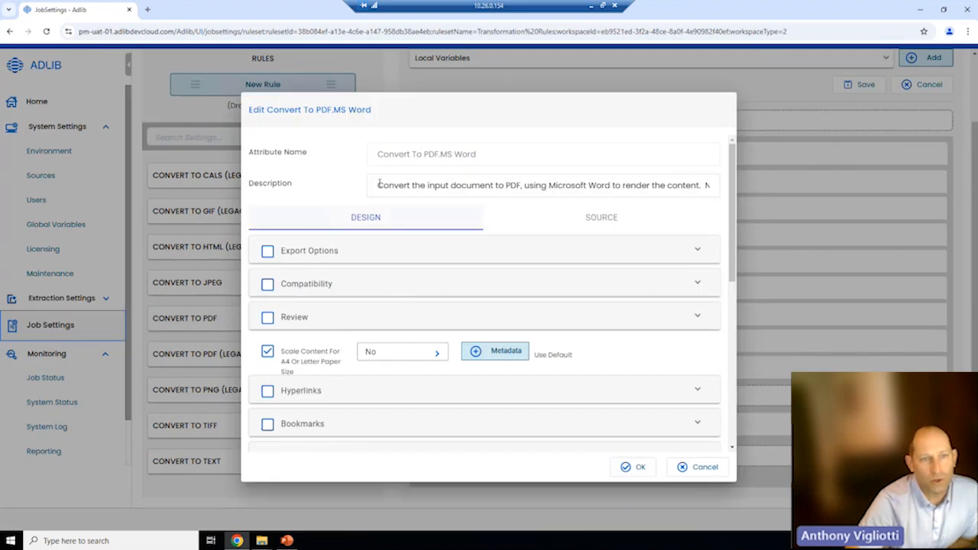
click(267, 392)
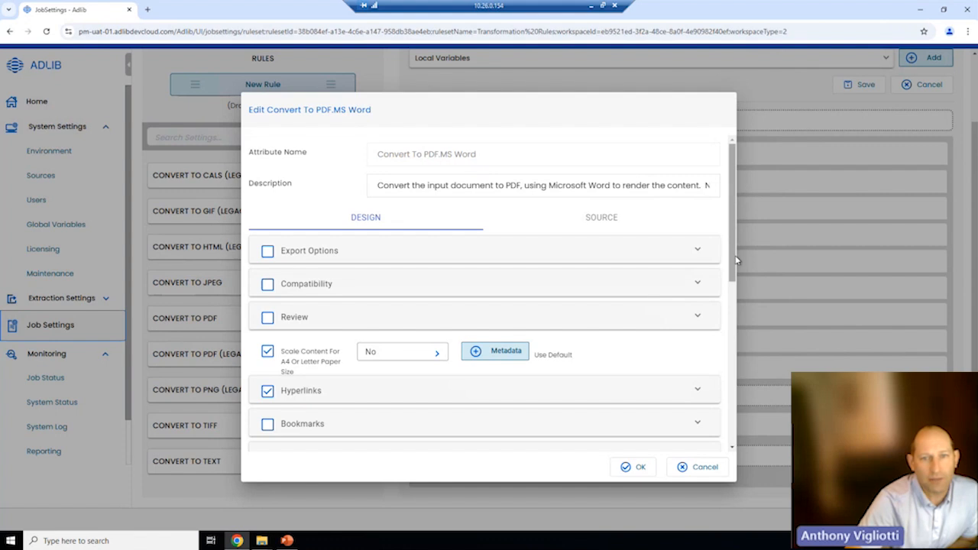
scroll(737, 260, down, 1)
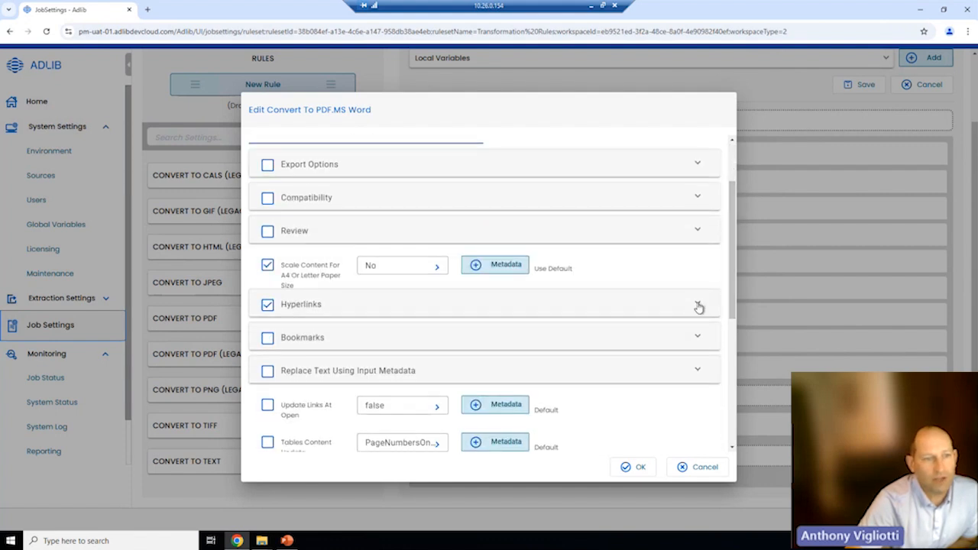
click(697, 304)
scroll(688, 306, down, 2)
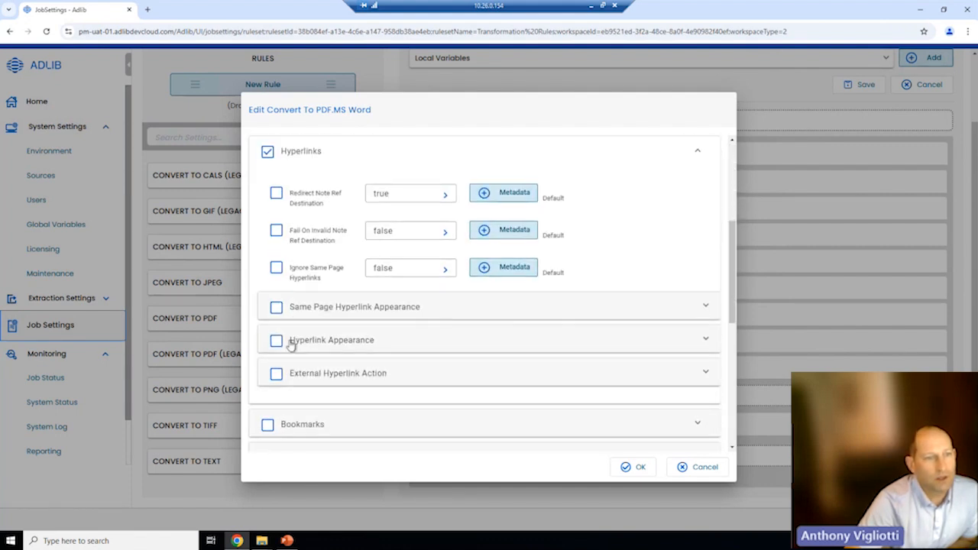
click(278, 342)
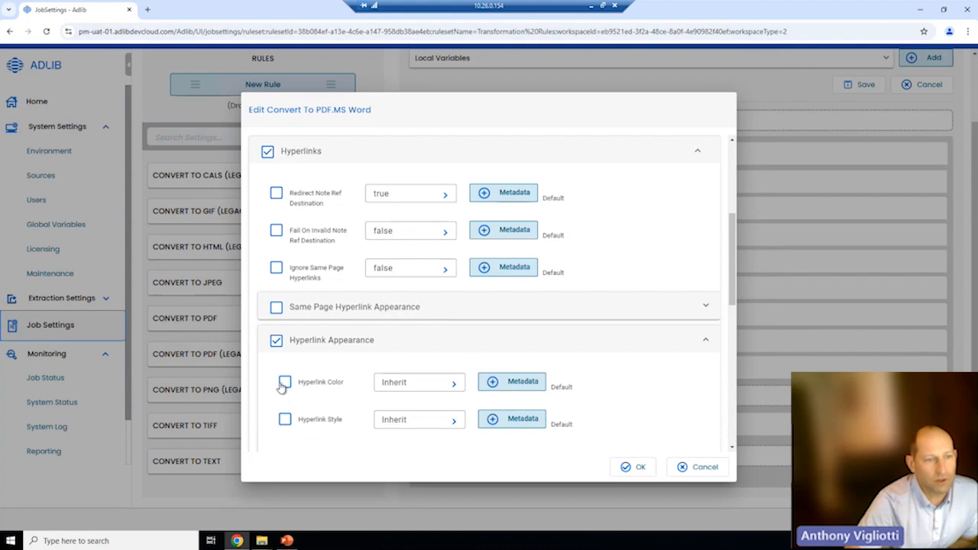
click(454, 384)
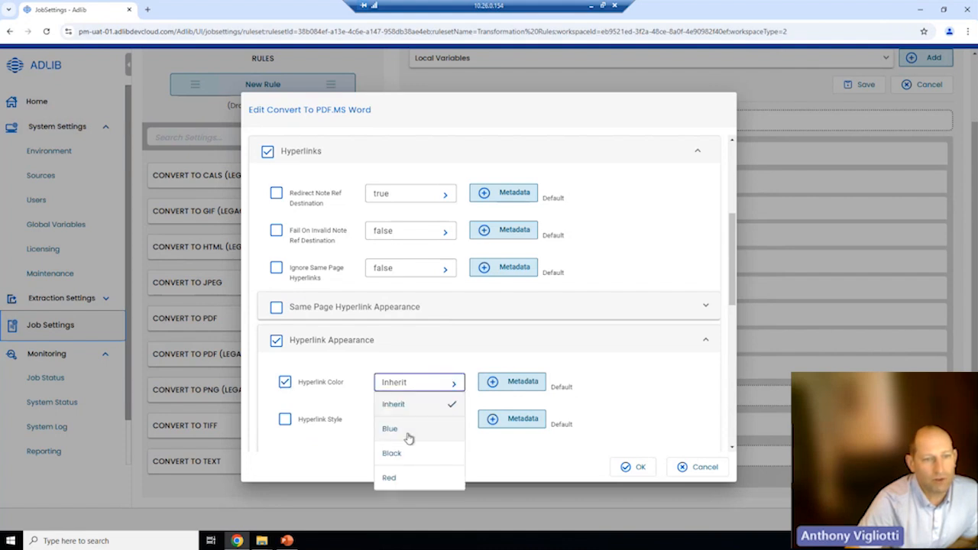
click(391, 478)
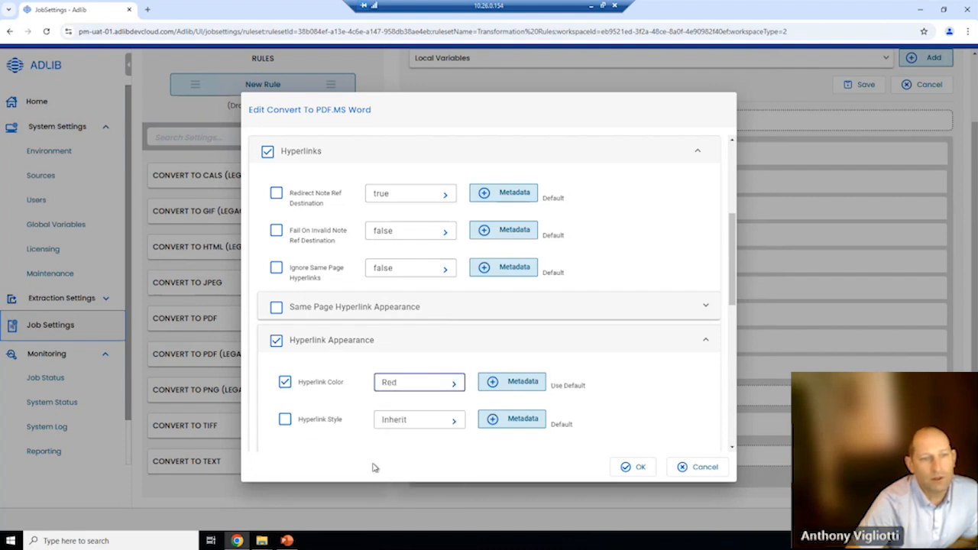
click(284, 421)
click(452, 422)
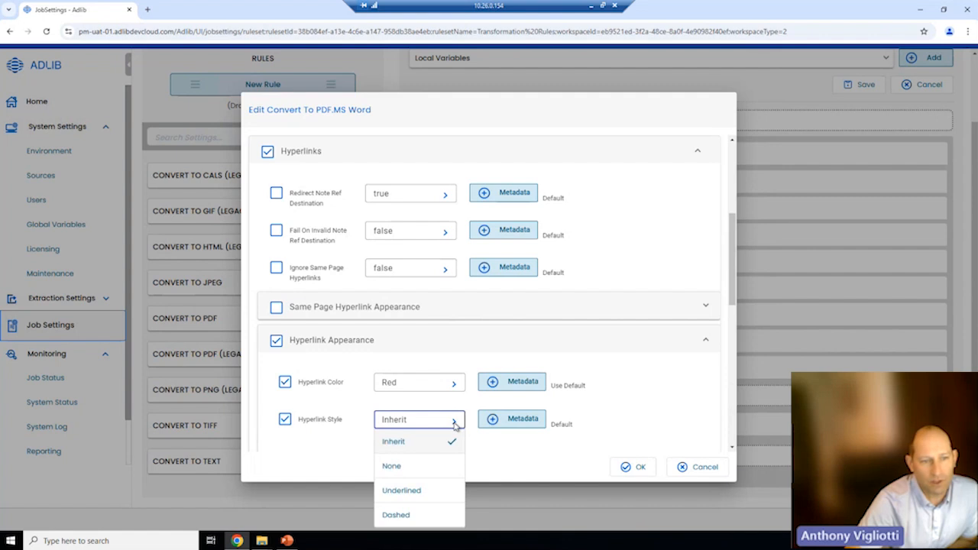
click(417, 467)
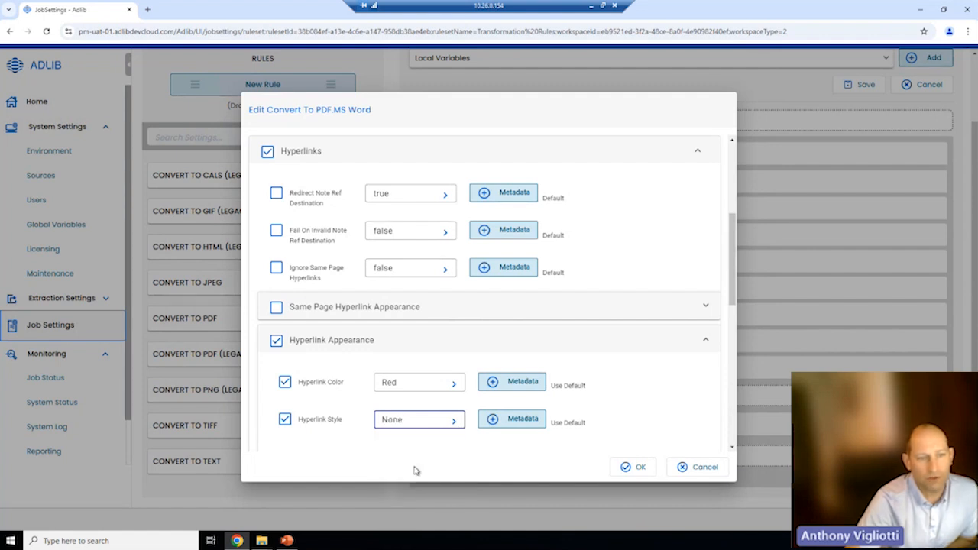
click(623, 467)
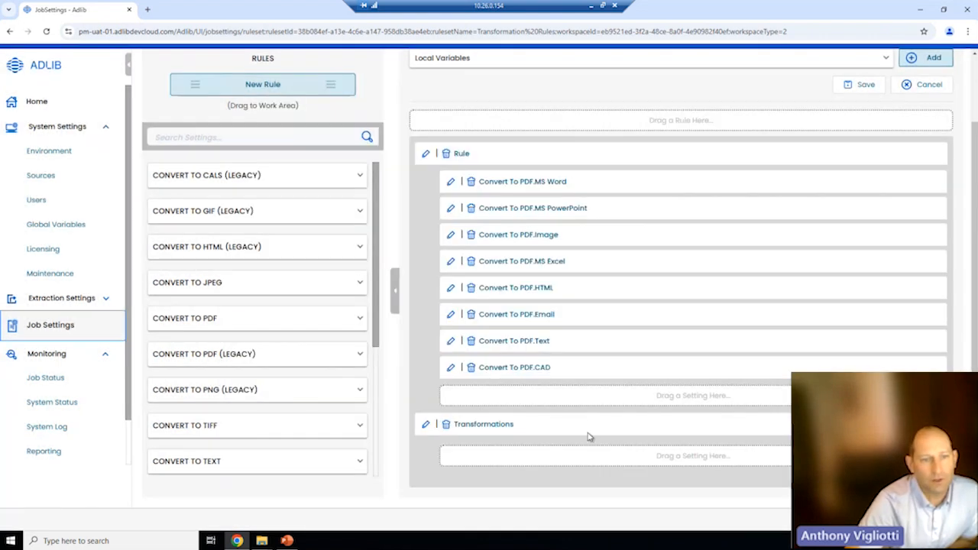
- Enable bookmarks in the Convert To PDF.MS Word setting and save the transformation rules
click(451, 182)
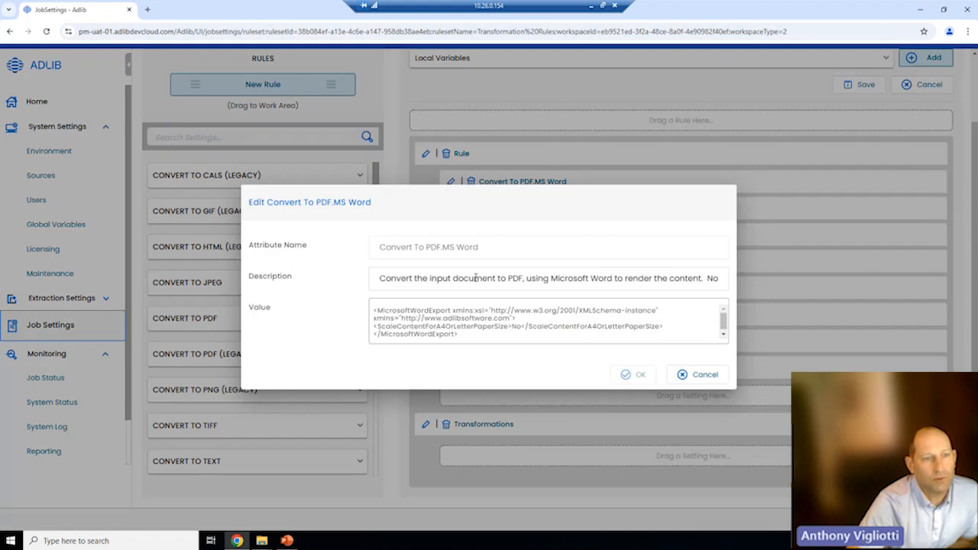
scroll(367, 344, down, 1)
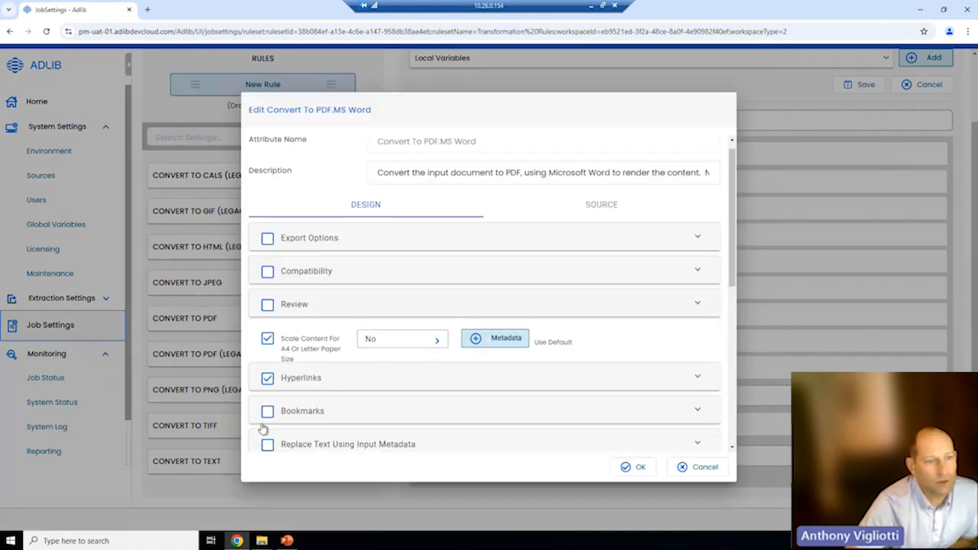
click(268, 411)
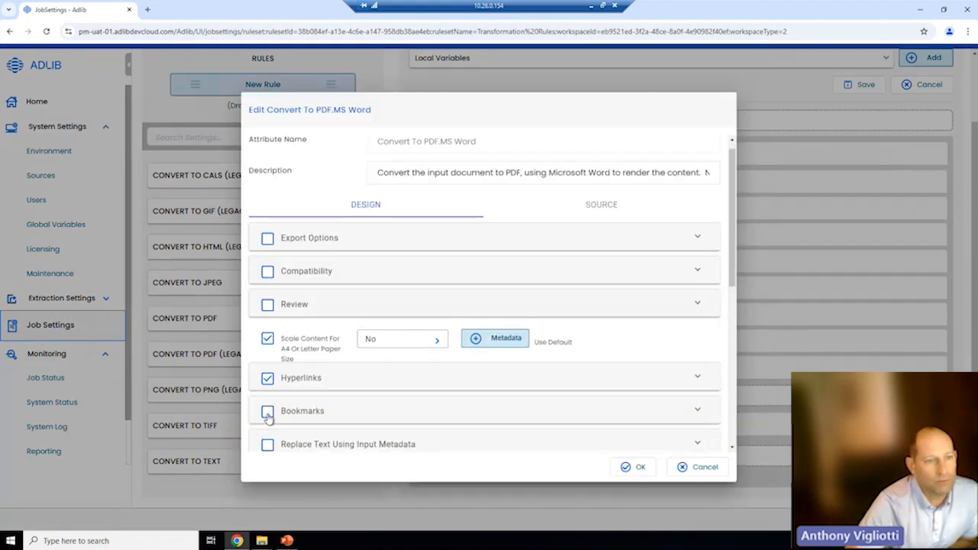
click(640, 467)
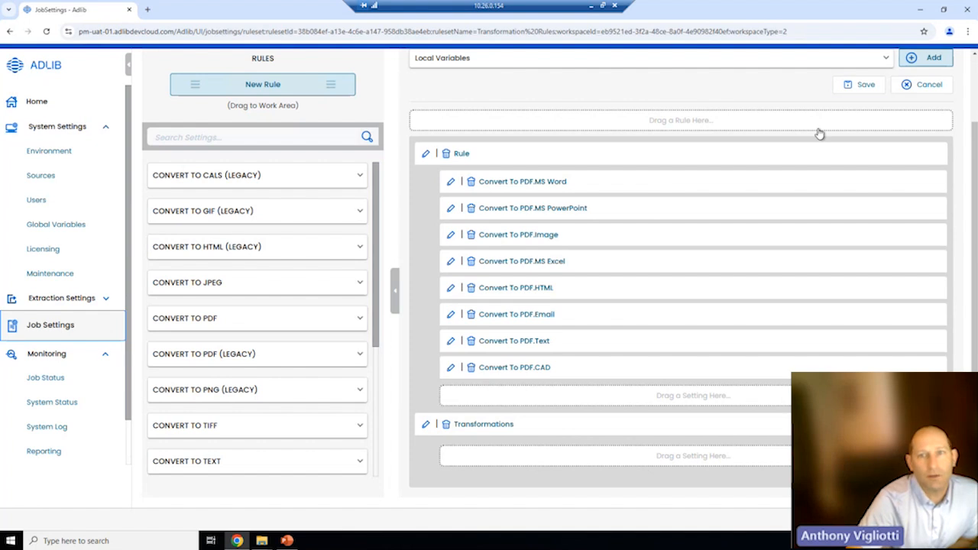
click(871, 85)
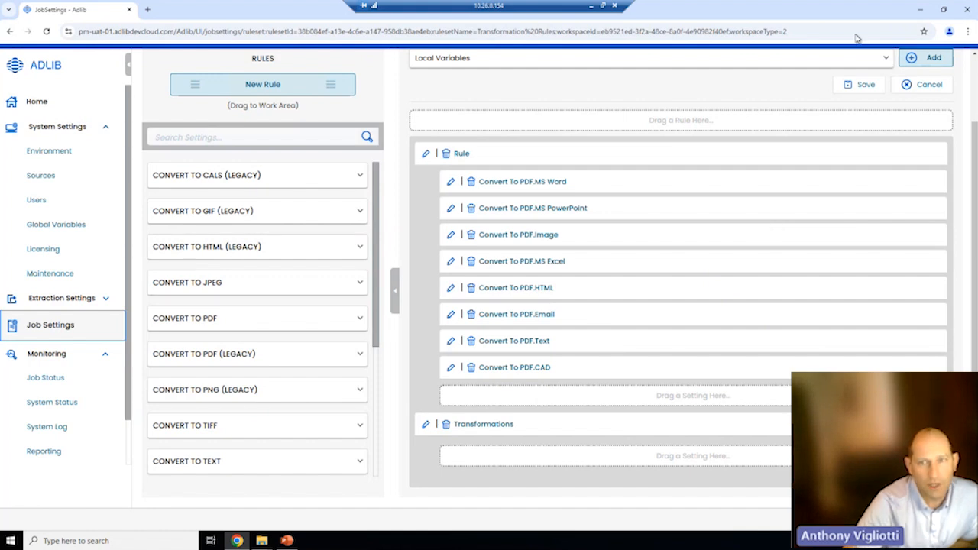
- Delete the old PDF from Output and paste Welcome to Word.docx into the Input folder
click(921, 9)
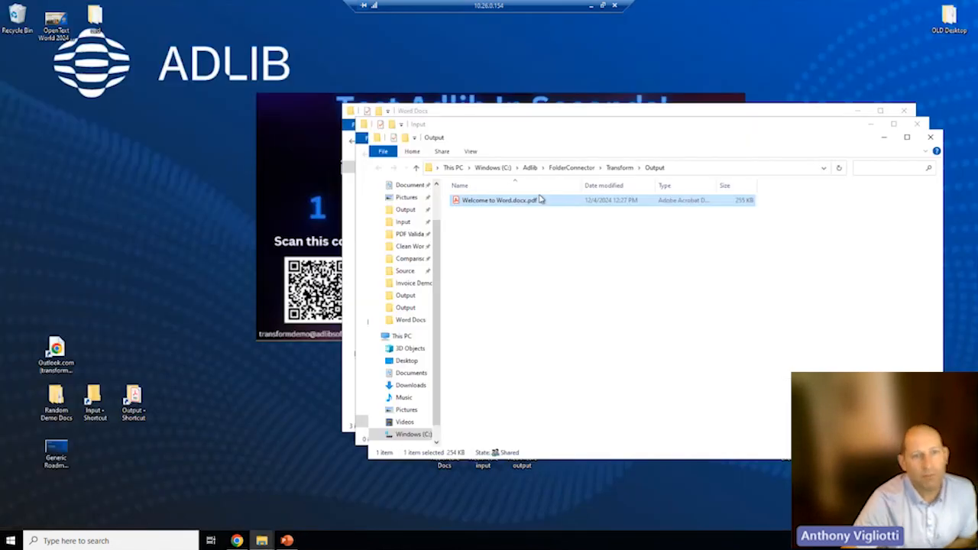
key(Delete)
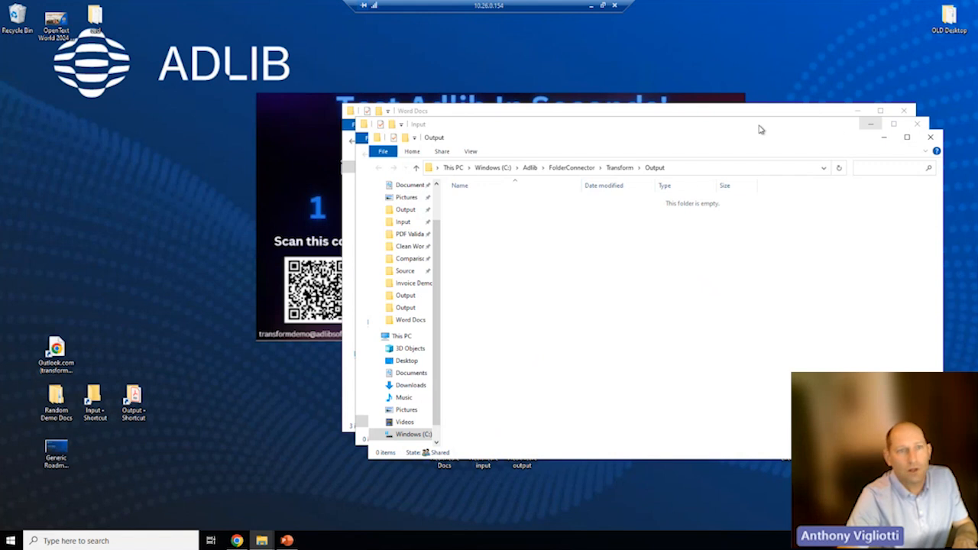
double_click(93, 396)
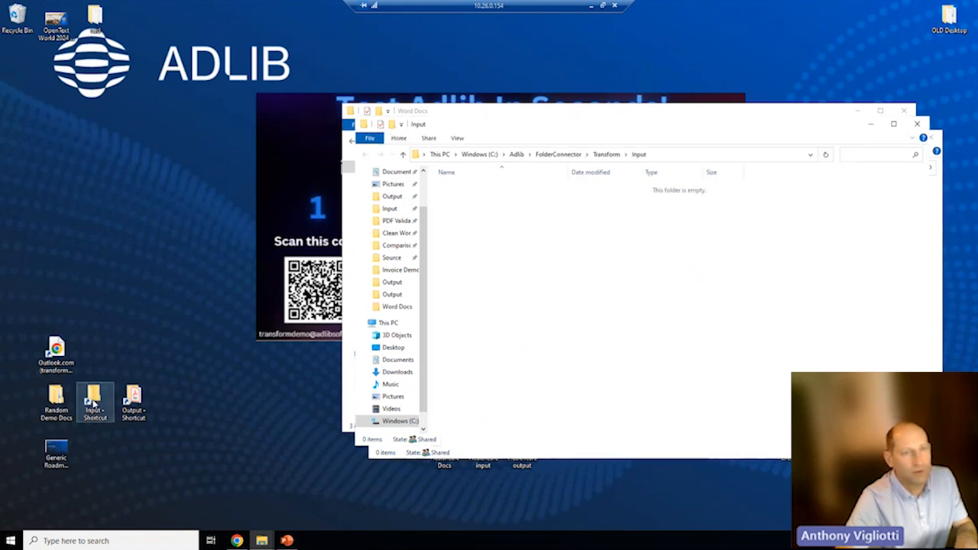
key(ctrl+v)
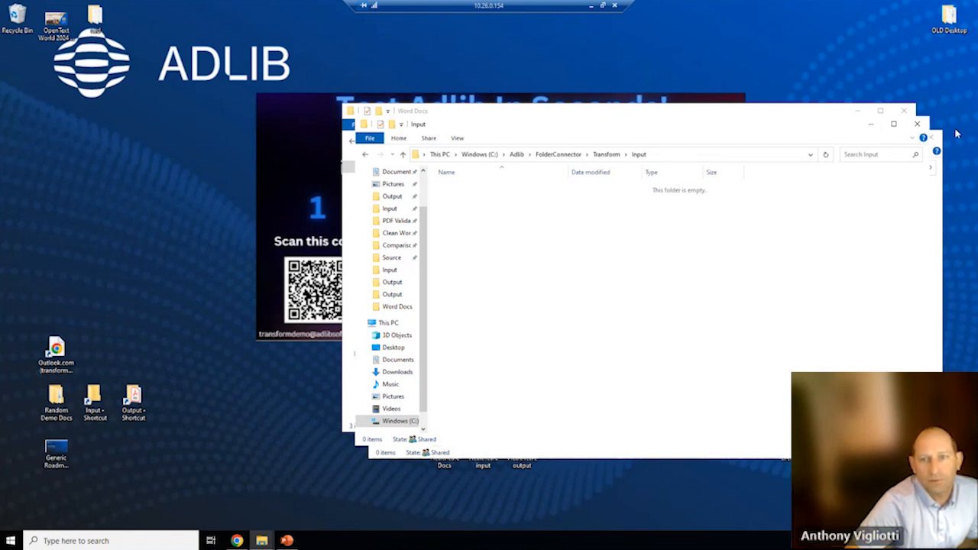
- Close the Input and Word Docs windows and open the Output folder
click(917, 124)
click(904, 112)
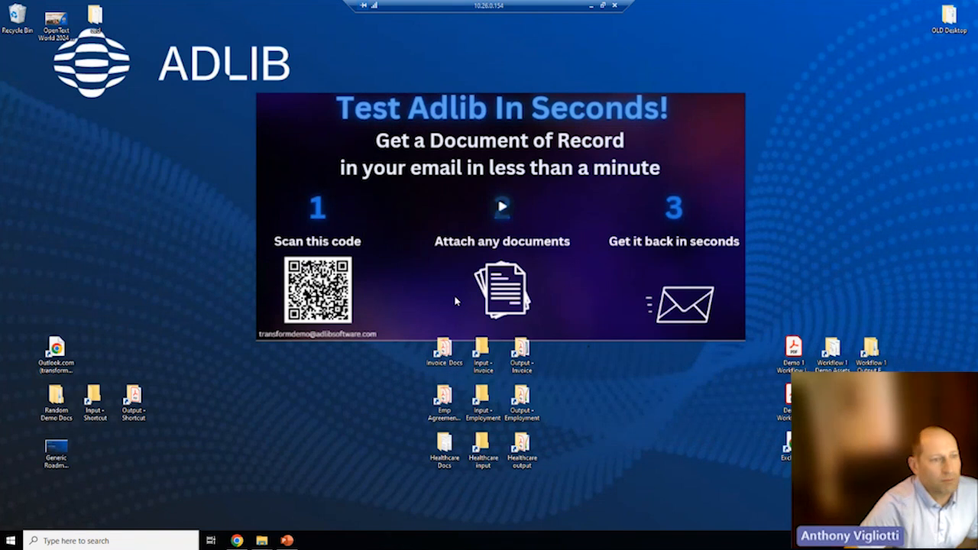
double_click(127, 399)
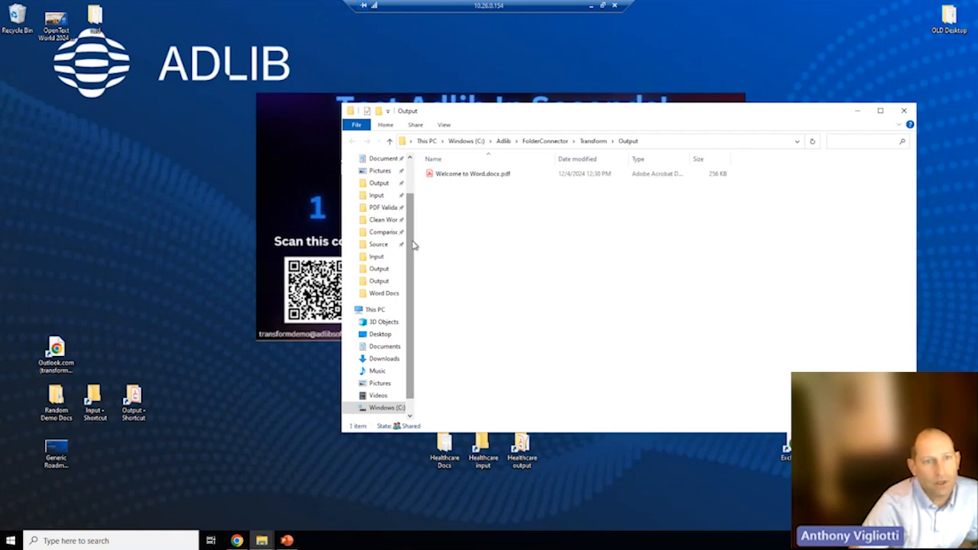
- Open the reconverted Welcome to Word.docx.pdf in Acrobat Reader
double_click(463, 180)
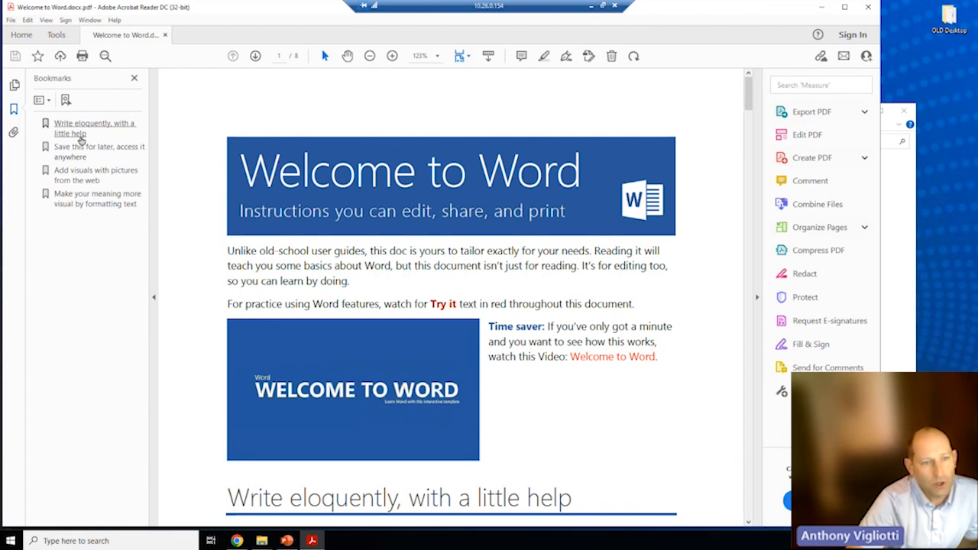
scroll(362, 281, down, 1)
drag(248, 451, 551, 436)
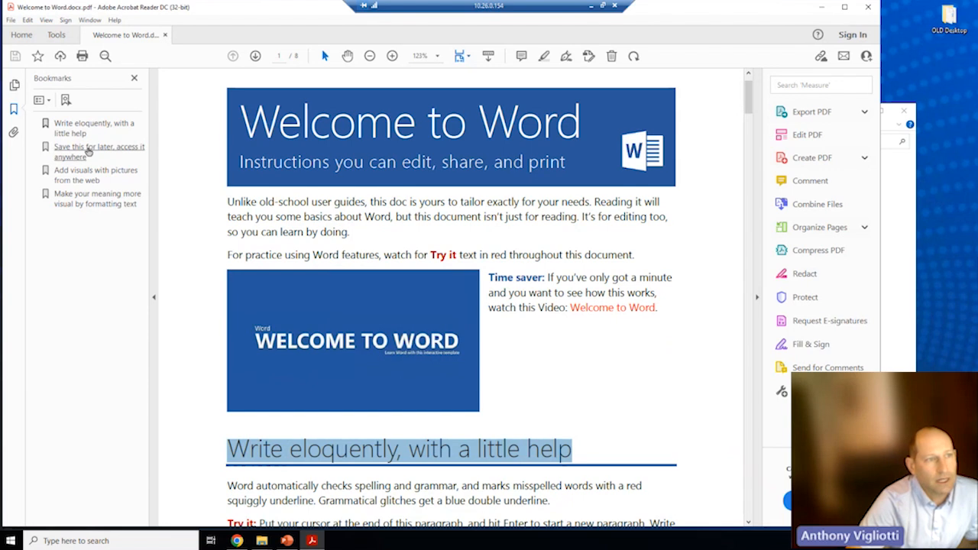
- Test the Save this for later, Add visuals, Make your meaning more visual and Write eloquently bookmarks
click(88, 150)
click(85, 170)
click(82, 196)
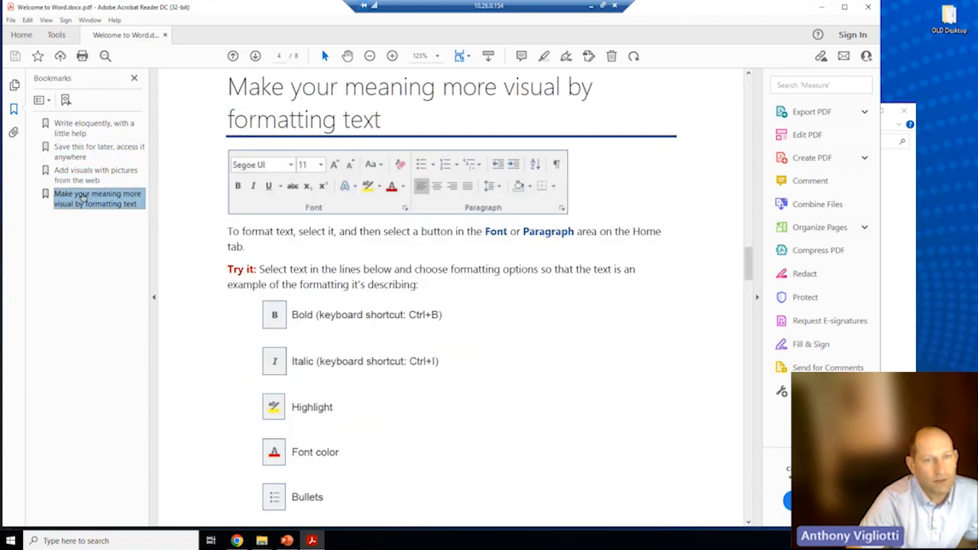
click(84, 128)
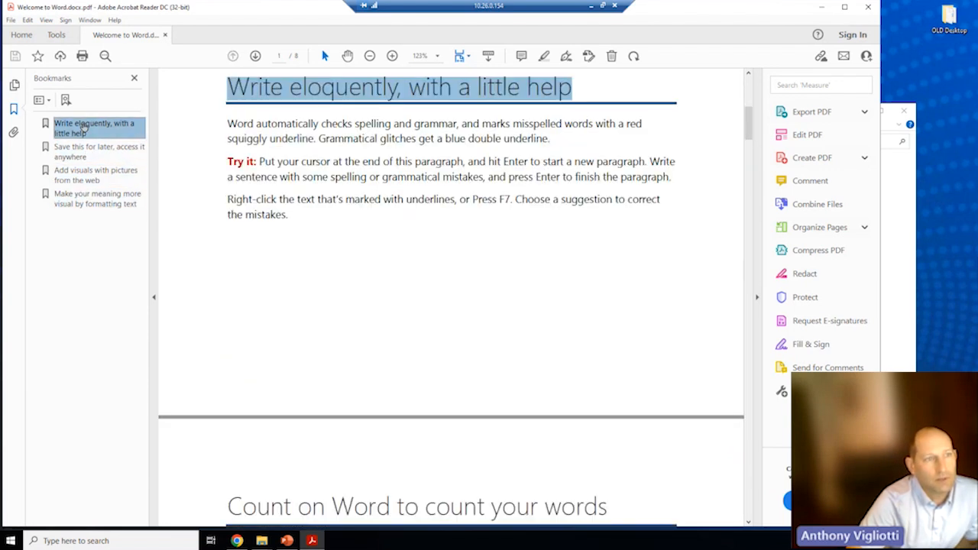
scroll(740, 148, up, 5)
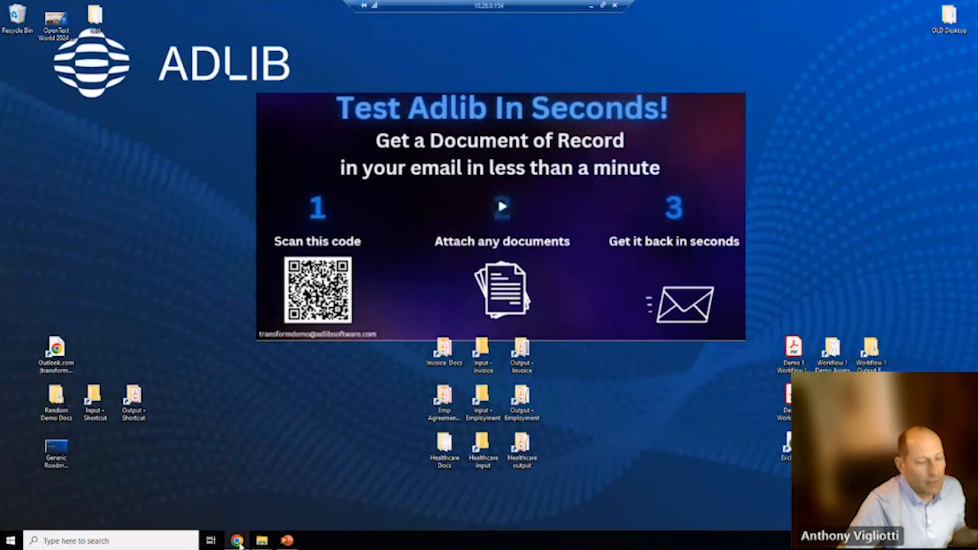
- Restore the Adlib Job Settings page from the Chrome taskbar icon
click(237, 541)
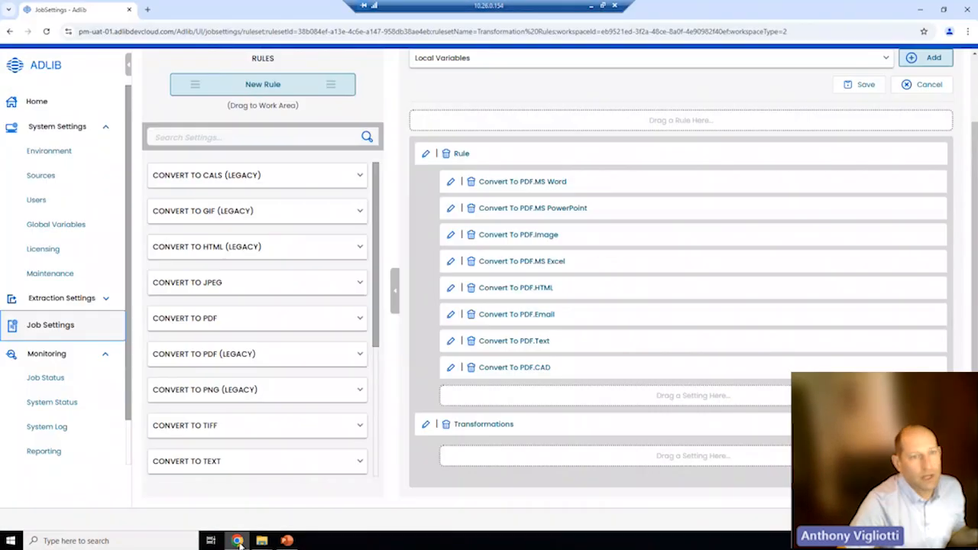
- Expand the Convert To CALS, GIF, HTML, JPEG and PDF (Legacy) settings groups
click(359, 175)
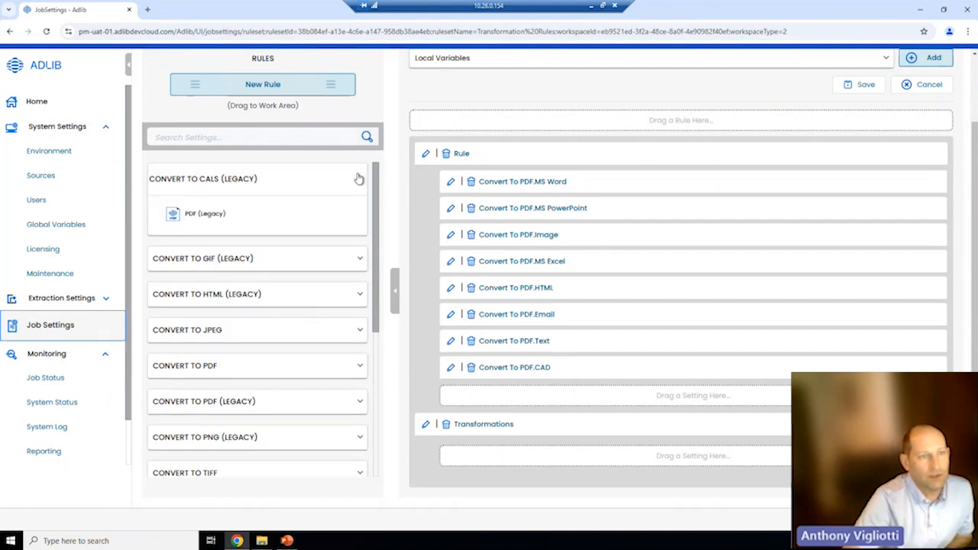
click(359, 258)
click(359, 342)
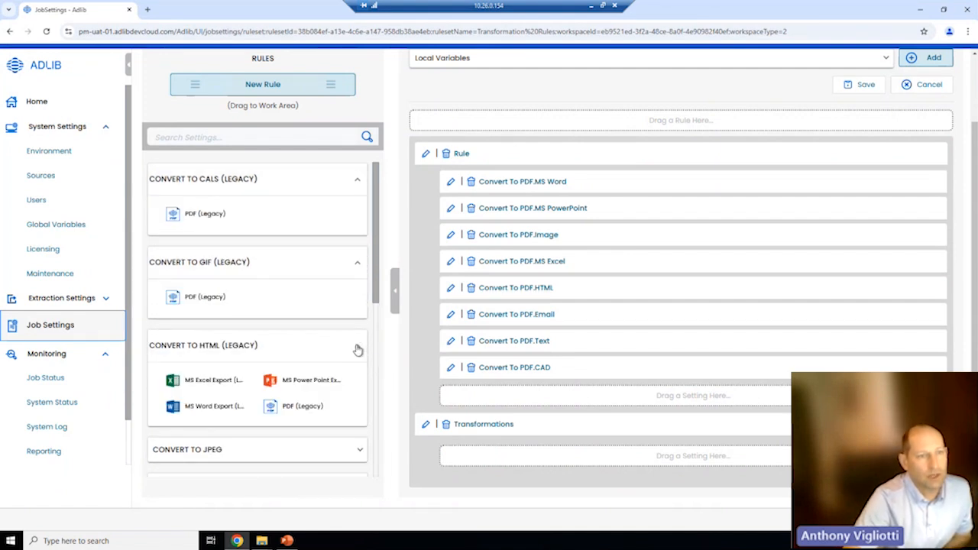
scroll(358, 348, down, 1)
click(365, 359)
scroll(363, 358, down, 2)
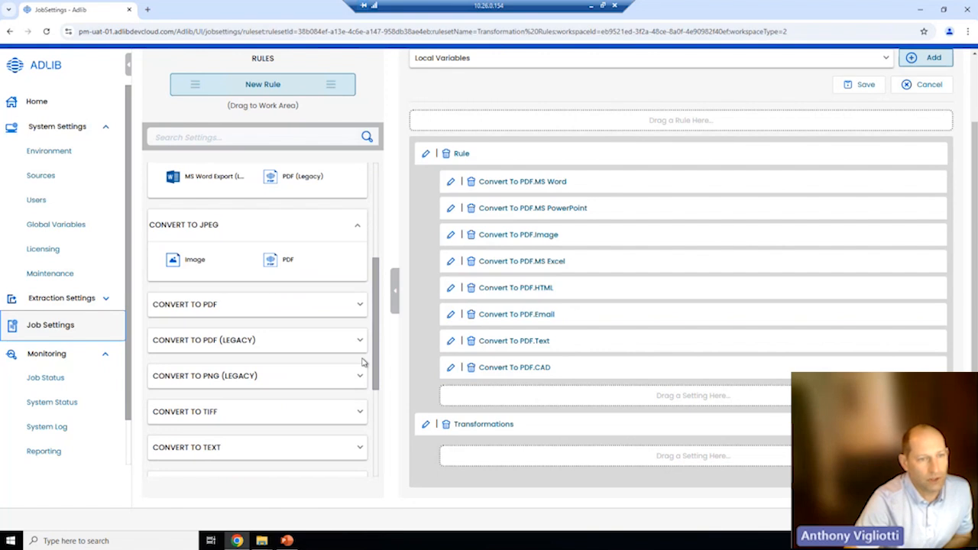
click(361, 343)
scroll(363, 390, down, 3)
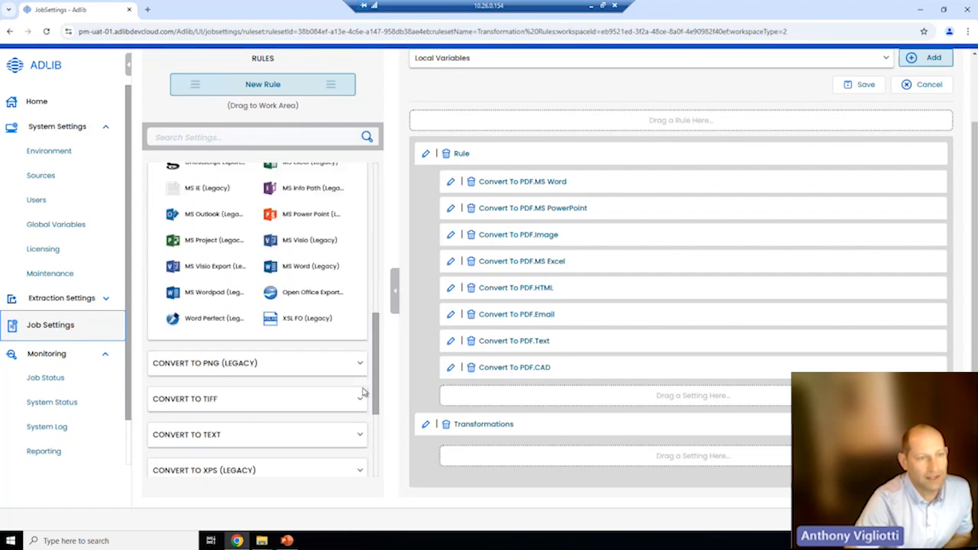
scroll(363, 393, down, 2)
- Search settings for 'head' and drag the PDF Processing Header setting into Transformations
click(227, 137)
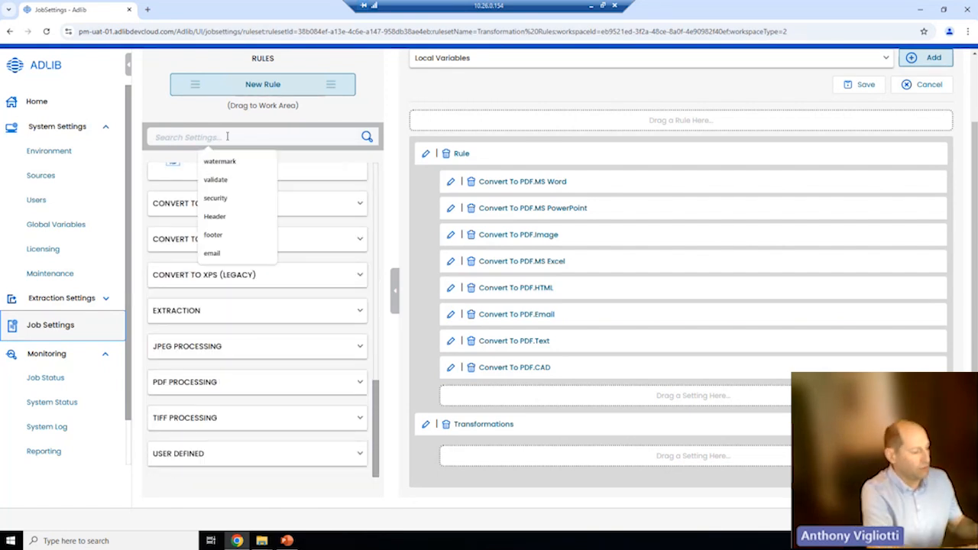
text(head)
click(217, 161)
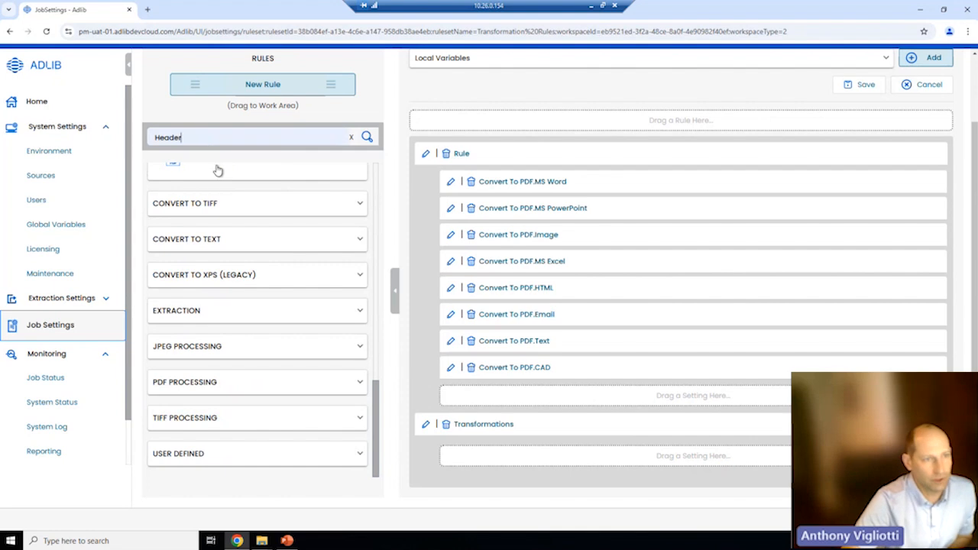
click(366, 137)
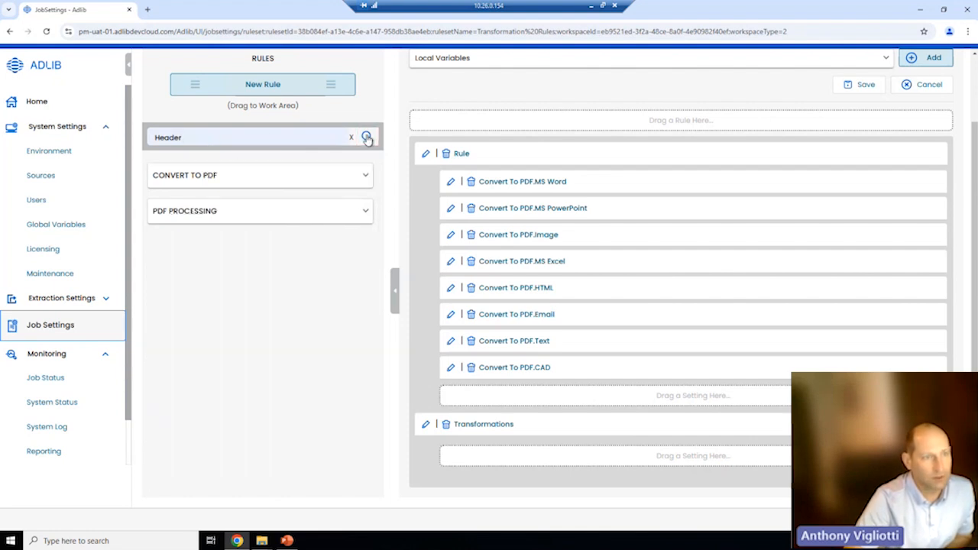
click(187, 137)
drag(187, 137, 151, 135)
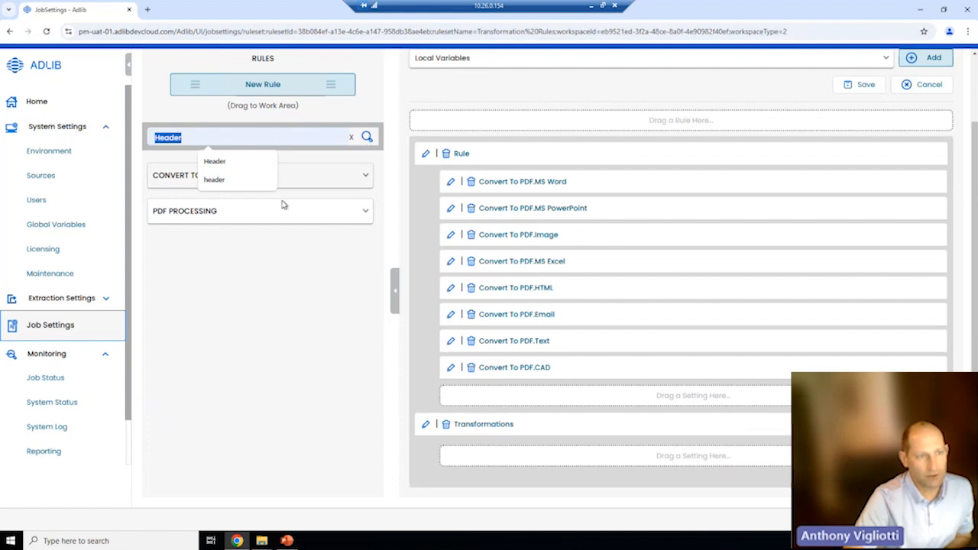
click(264, 217)
drag(192, 258, 540, 470)
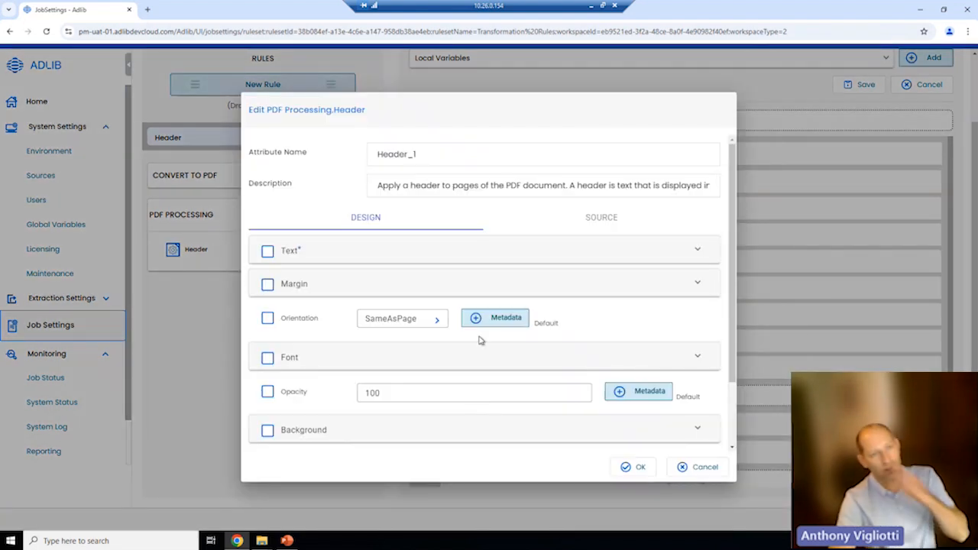
- Enable Text and Center for Header_1 and type 'Processed on &[Date' as the centre text
click(267, 252)
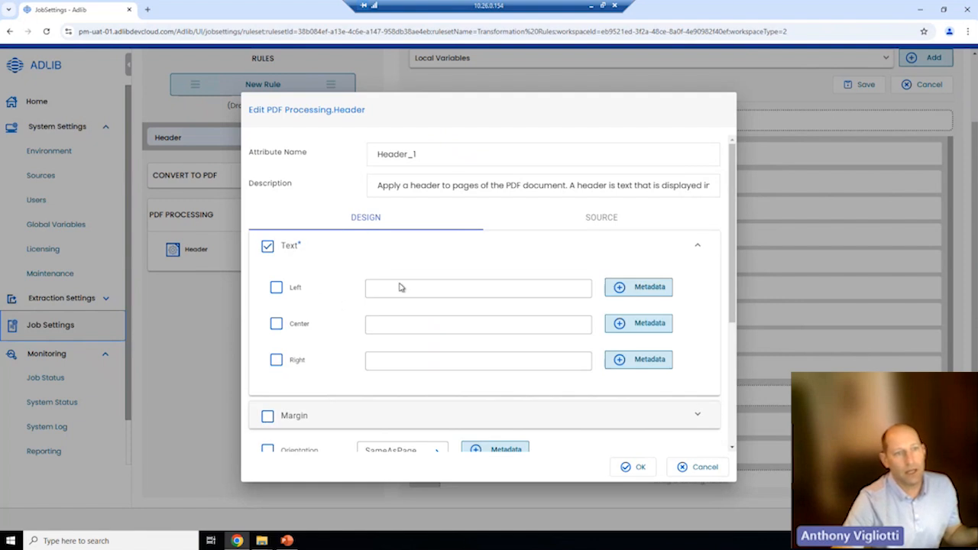
click(299, 329)
click(398, 329)
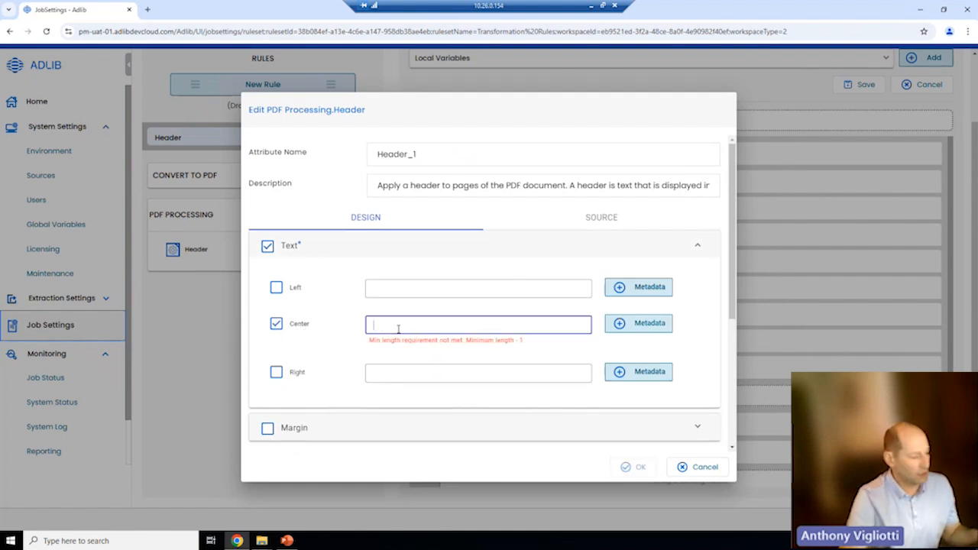
text(Rece)
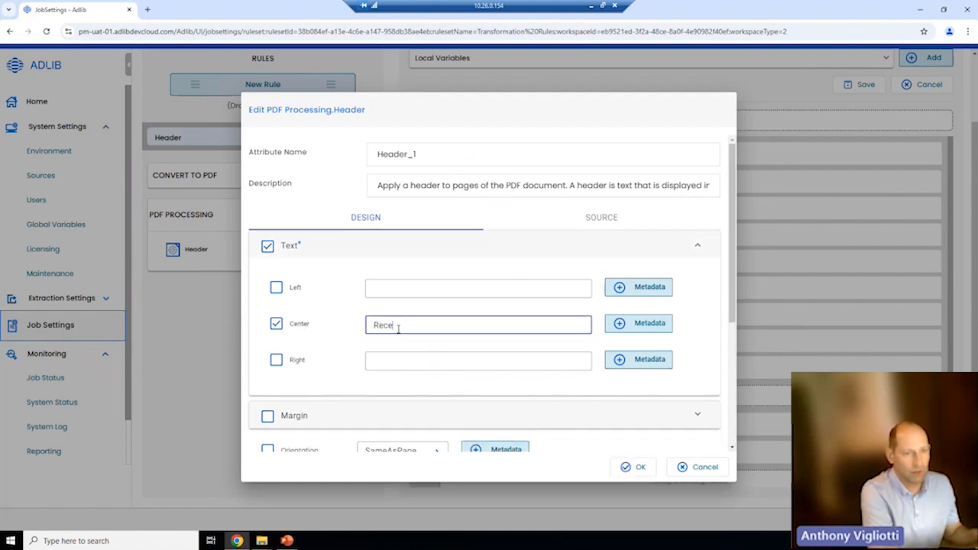
key(BackSpace)
text(Processed on )
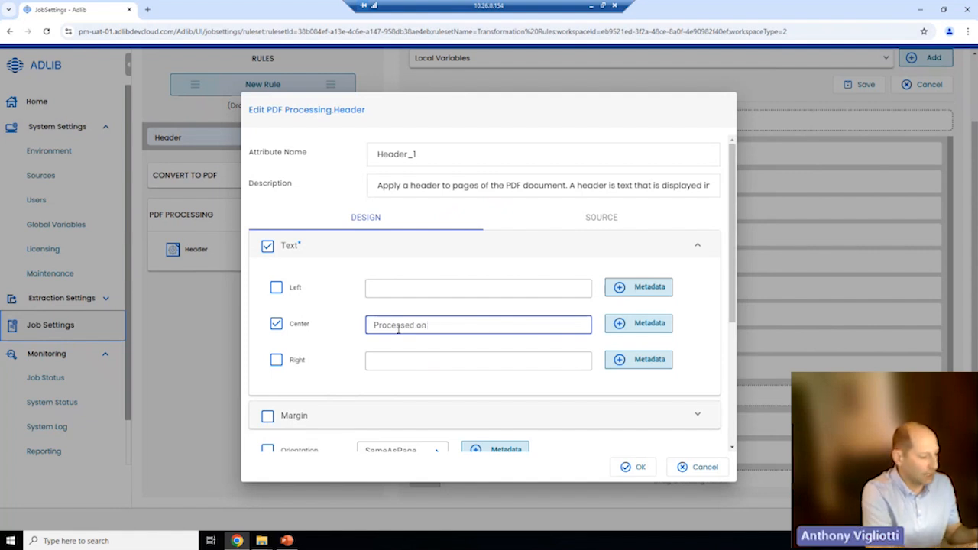
text(&[Dat)
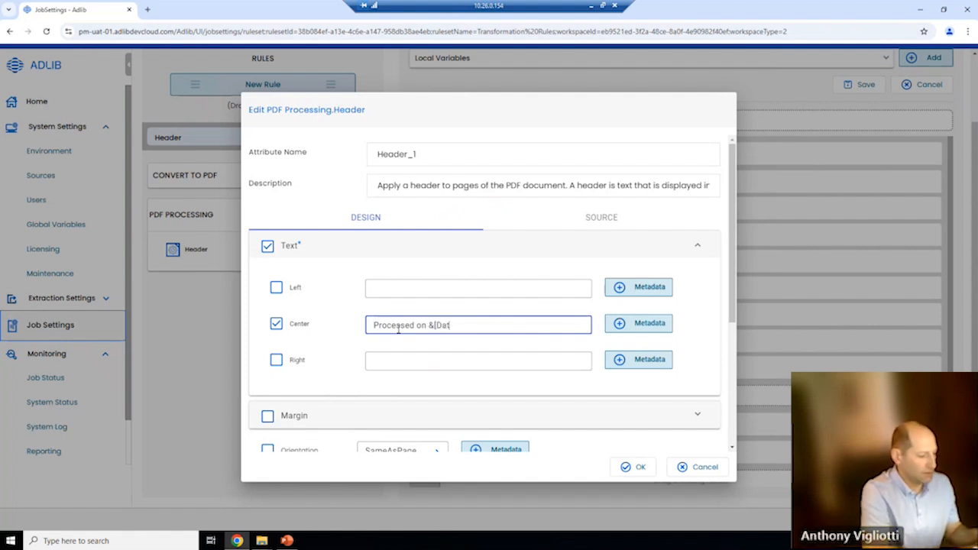
text(e)
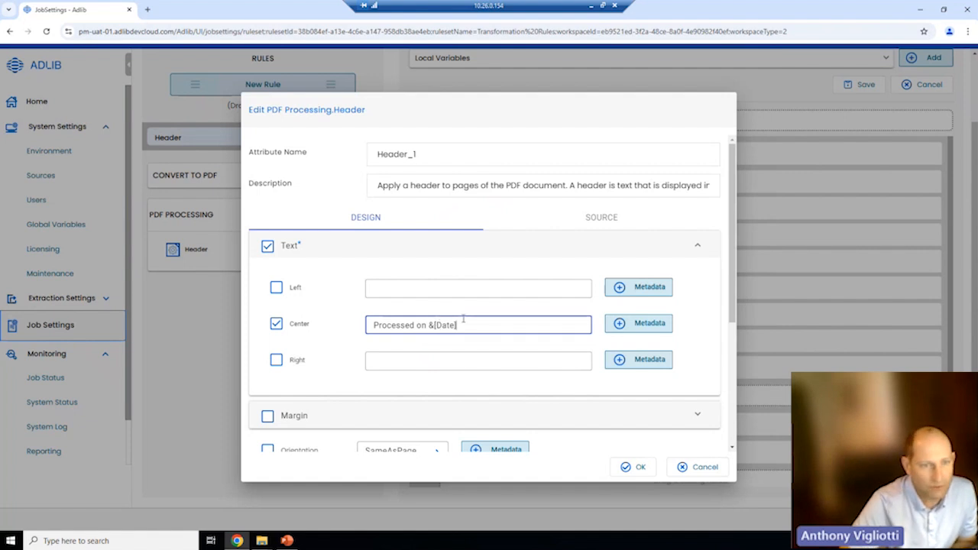
- Set the header font to standard HelveticaBold and its text colour to green
scroll(463, 320, down, 3)
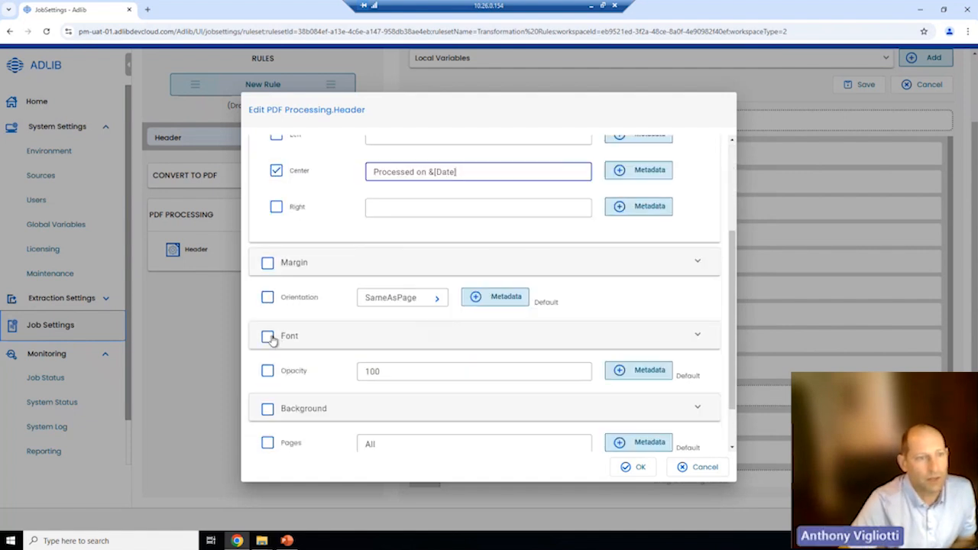
click(268, 336)
scroll(466, 347, down, 3)
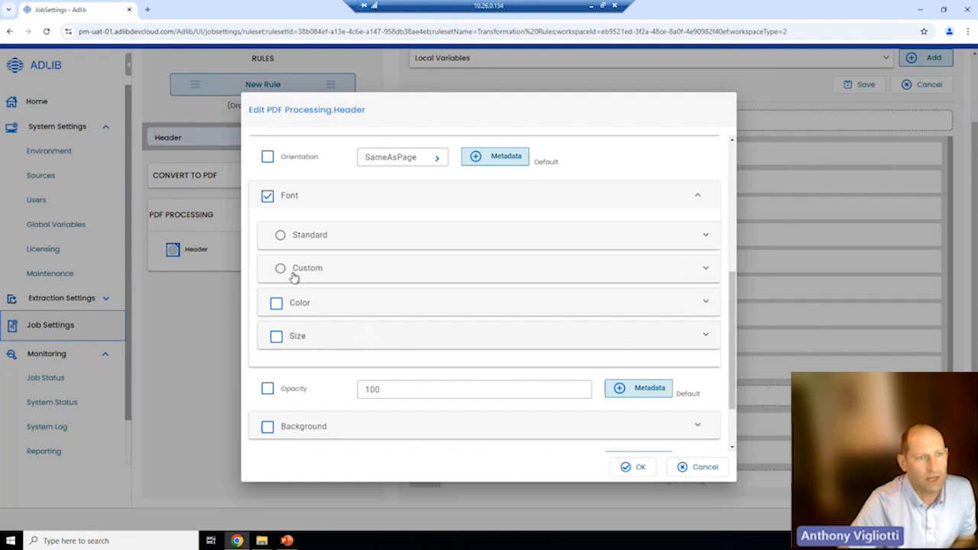
click(280, 234)
click(462, 280)
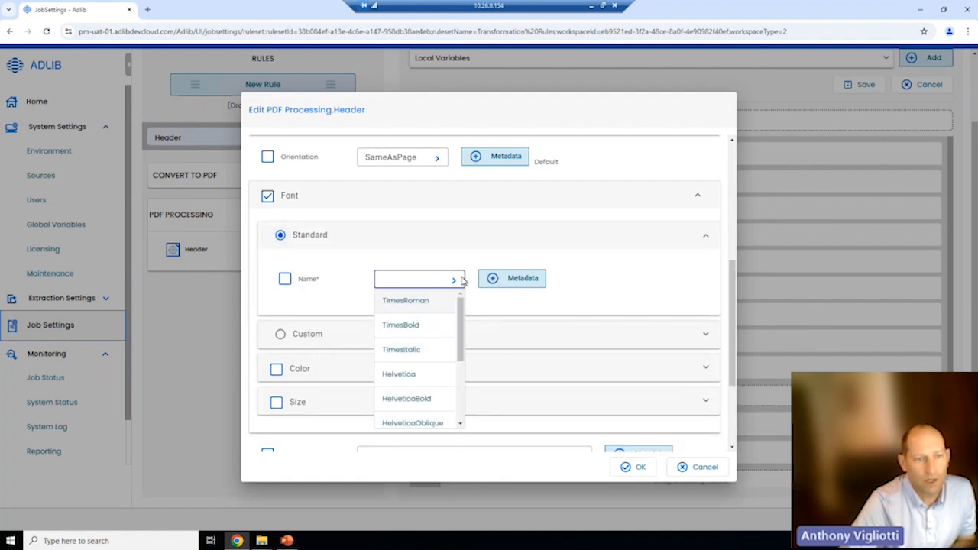
click(433, 399)
click(276, 369)
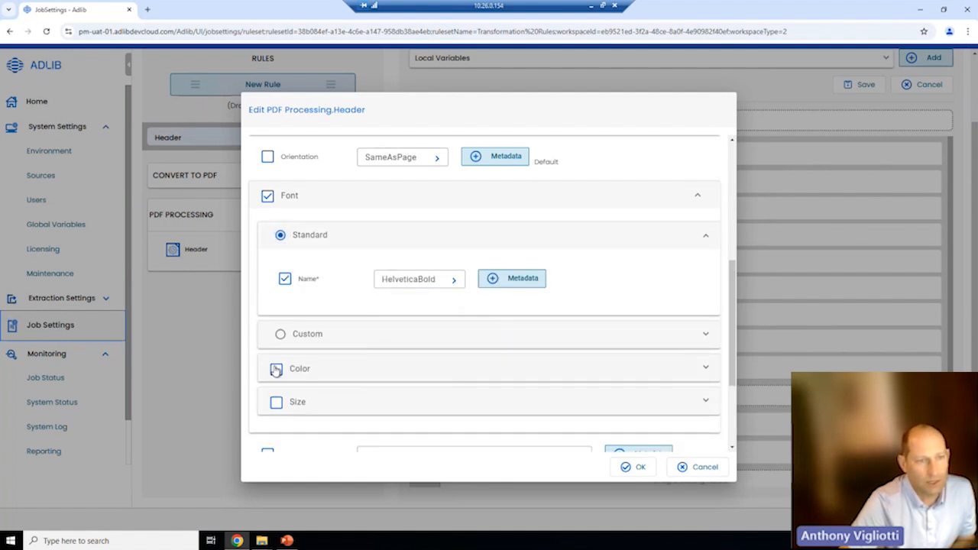
scroll(543, 398, down, 2)
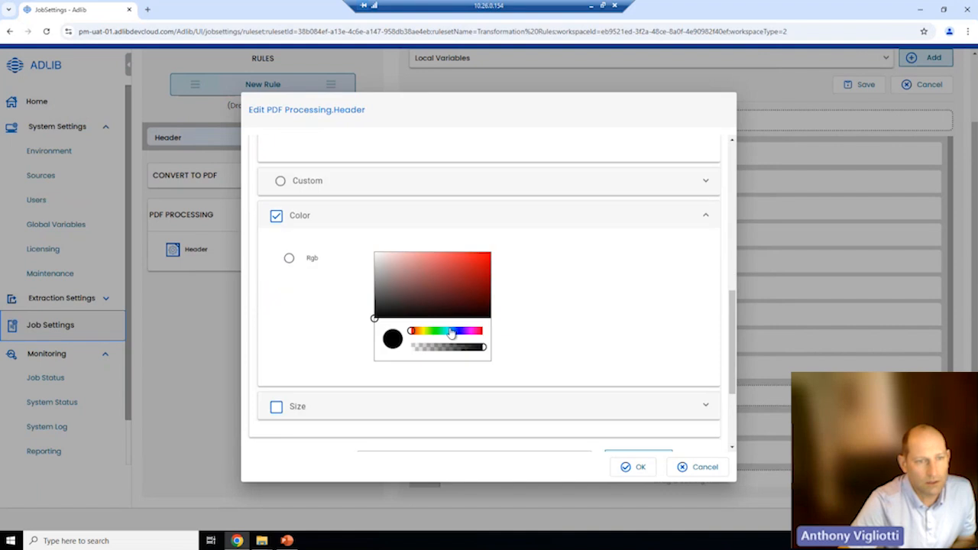
click(438, 330)
click(471, 266)
- Set the header text size to 14 points and apply the header settings
scroll(481, 311, down, 3)
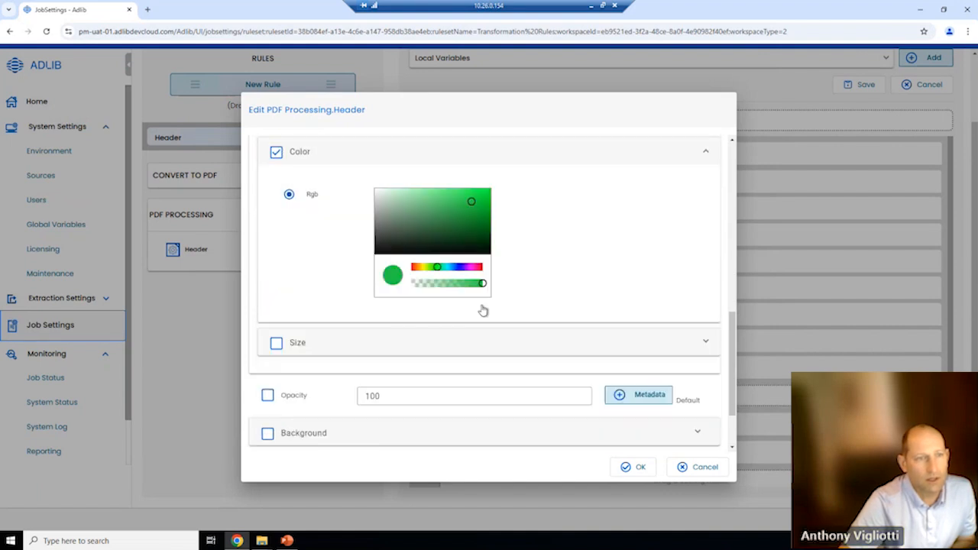
click(291, 294)
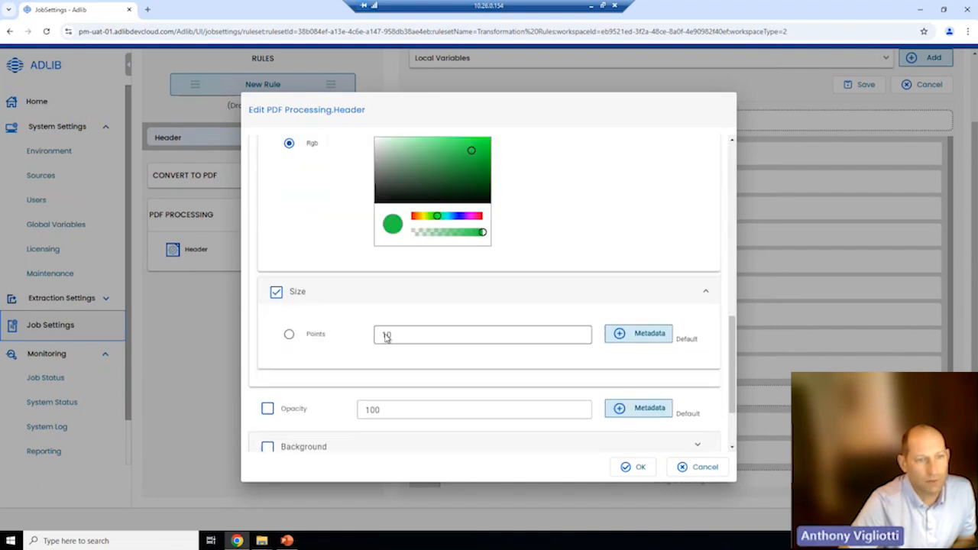
click(306, 337)
click(382, 336)
double_click(386, 336)
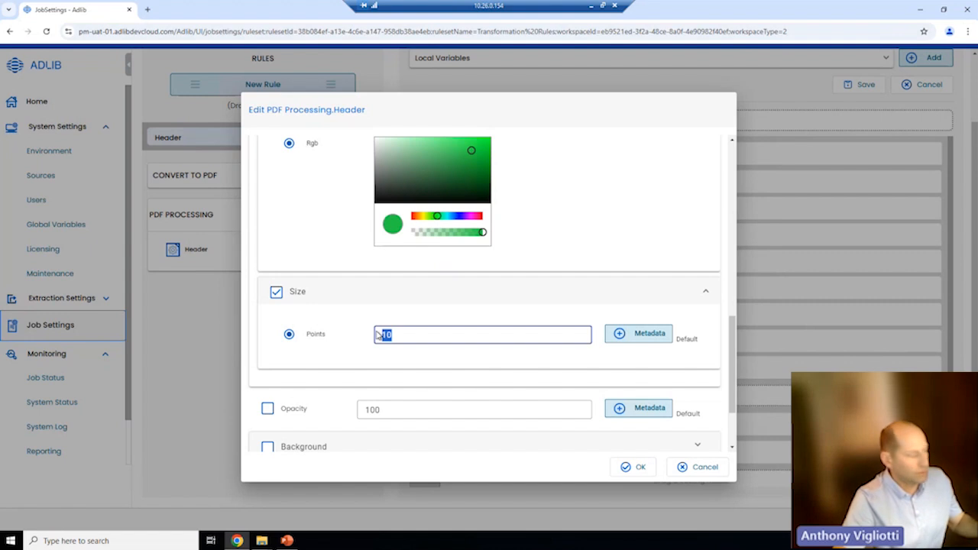
text(14)
scroll(394, 342, down, 1)
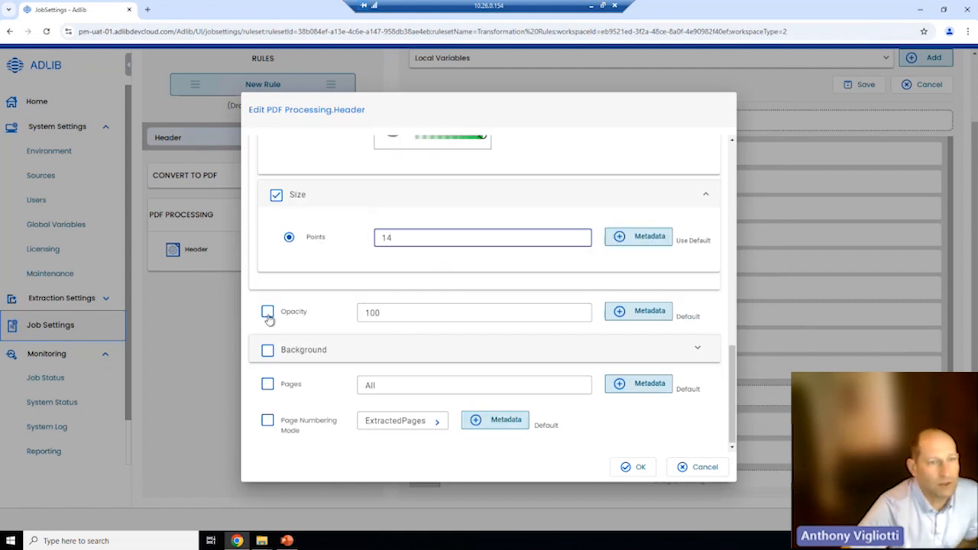
click(625, 468)
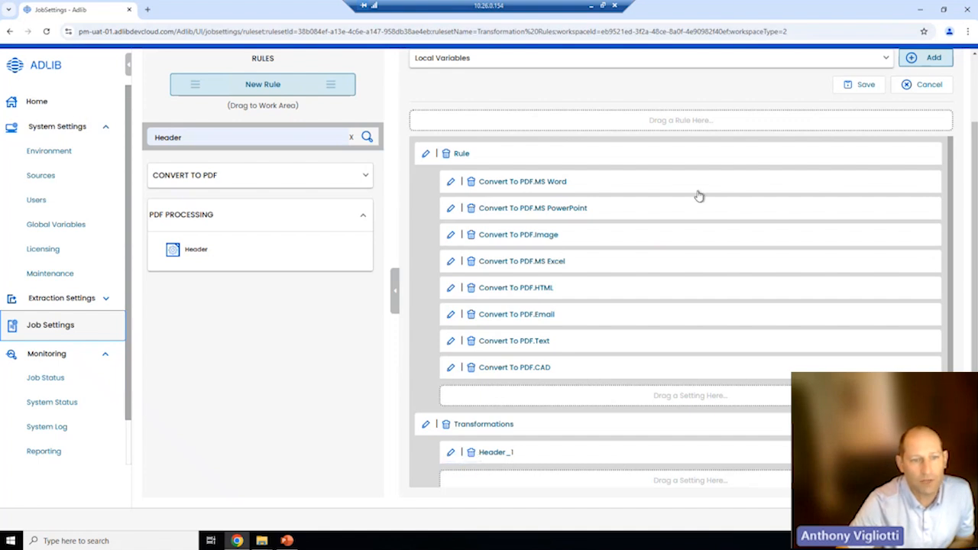
- Search settings for 'wate' and drag the PDF Processing Watermark setting below Header_1
click(194, 139)
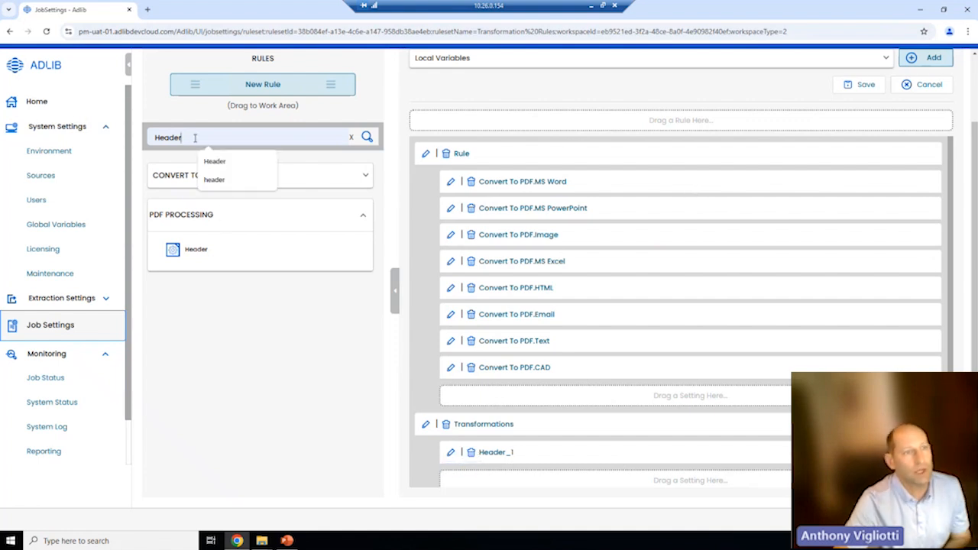
drag(193, 139, 127, 140)
text(watermark)
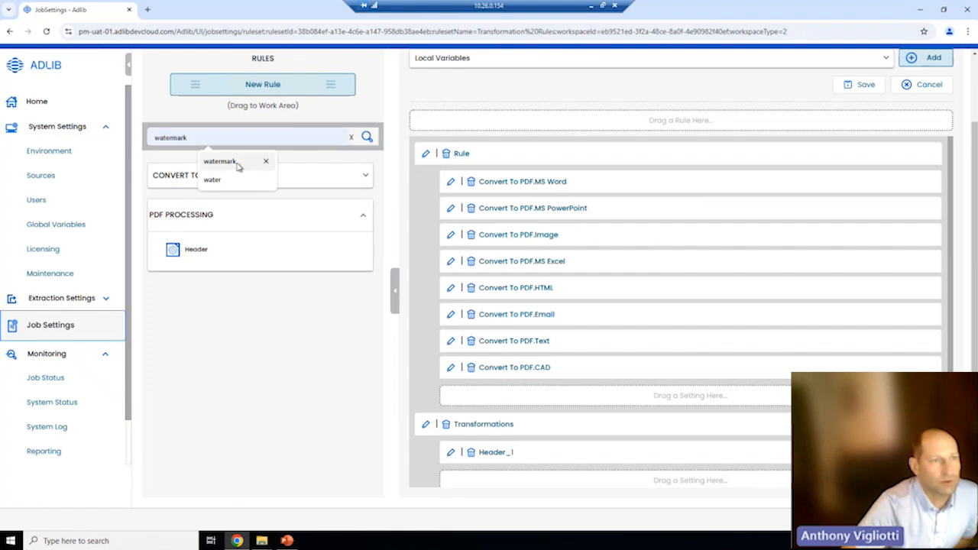
click(237, 164)
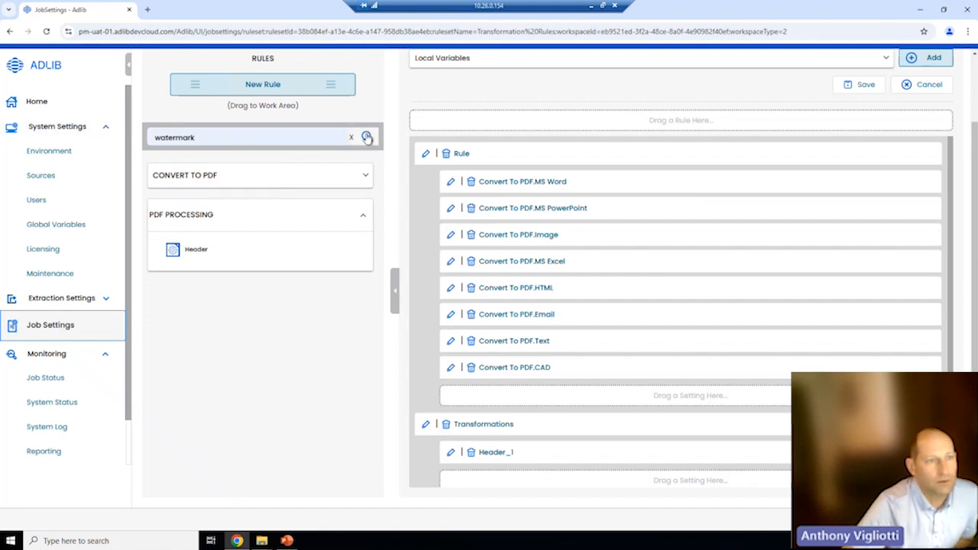
click(367, 136)
click(282, 180)
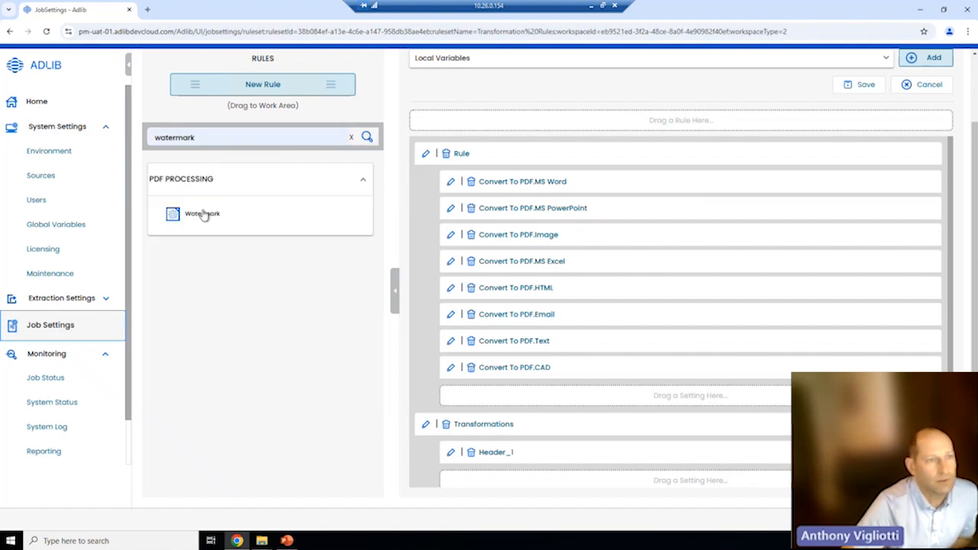
drag(206, 219, 493, 494)
scroll(504, 481, down, 1)
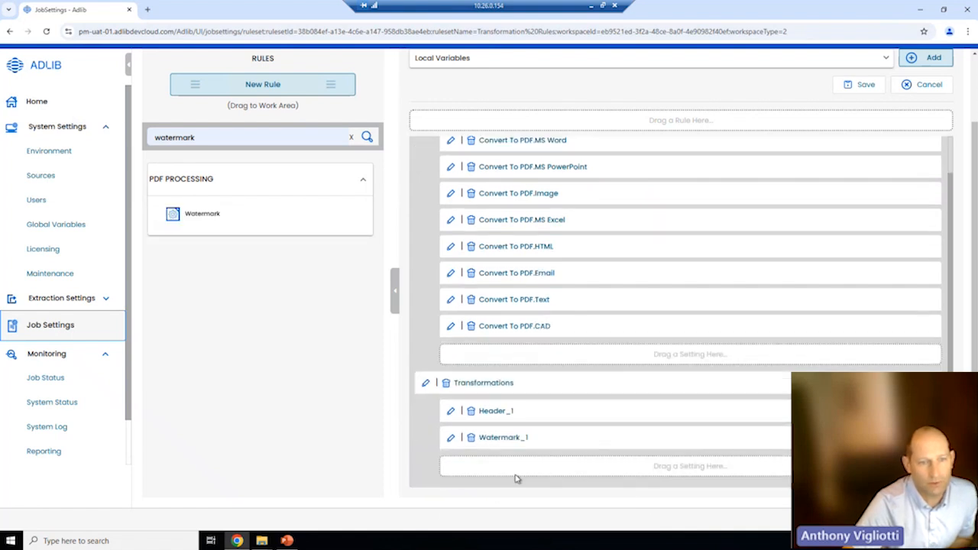
- Set the Watermark_1 text to 'Draft (internal only)'
click(451, 437)
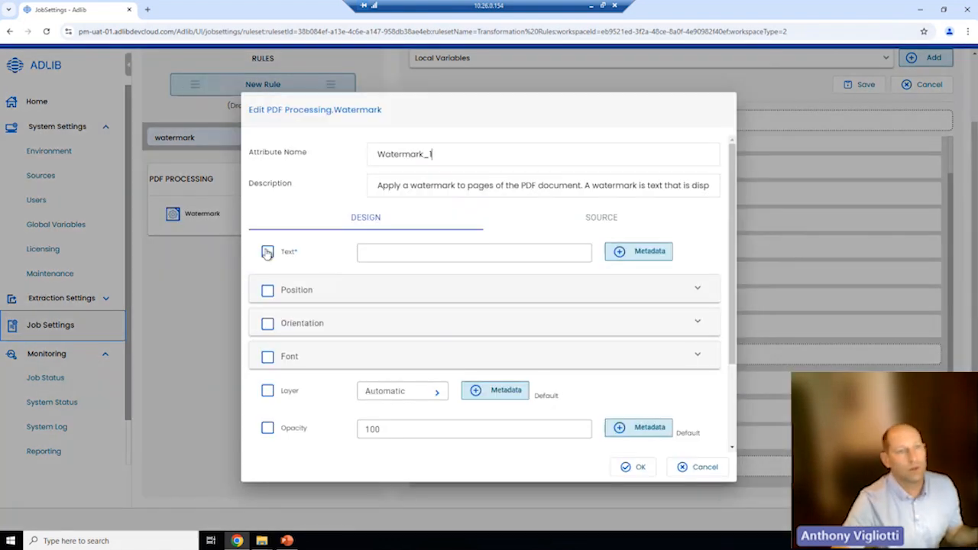
click(267, 251)
click(381, 254)
text(D)
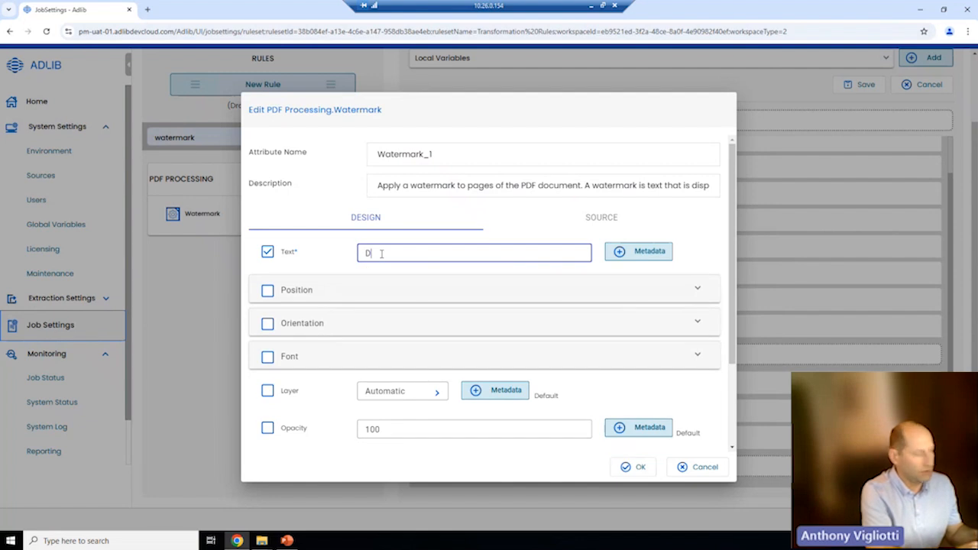
text(raft (inter)
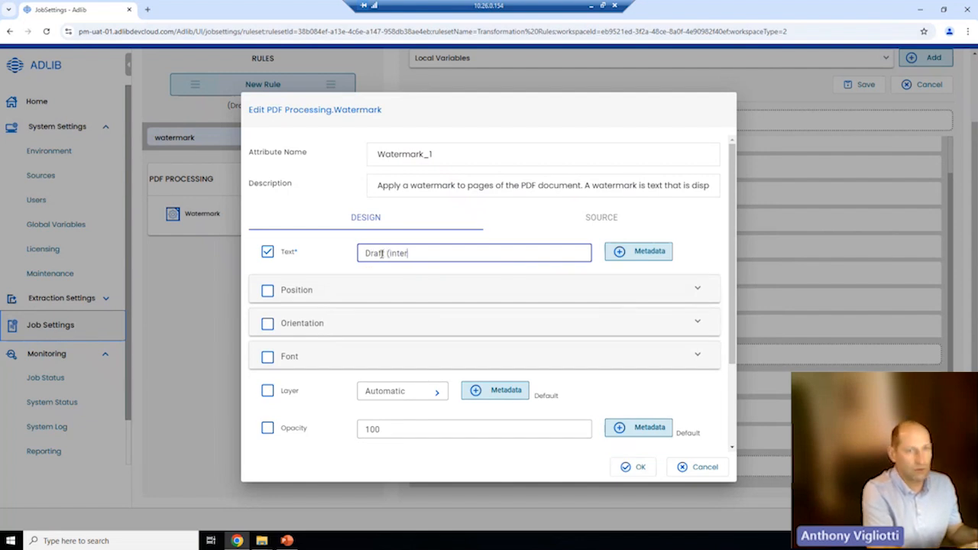
text(nal only))
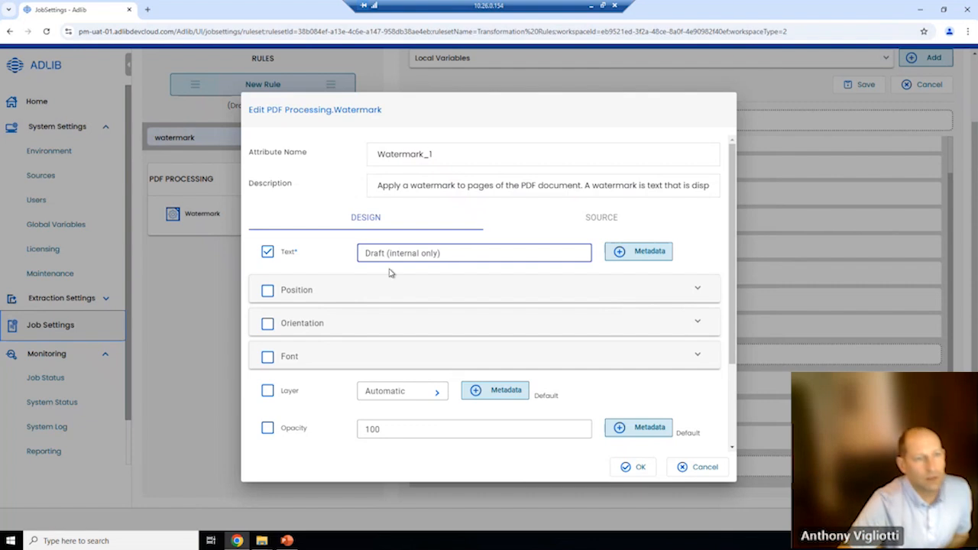
- Enable watermark positioning and set its alignment to CenterLeft
click(282, 295)
scroll(279, 290, down, 1)
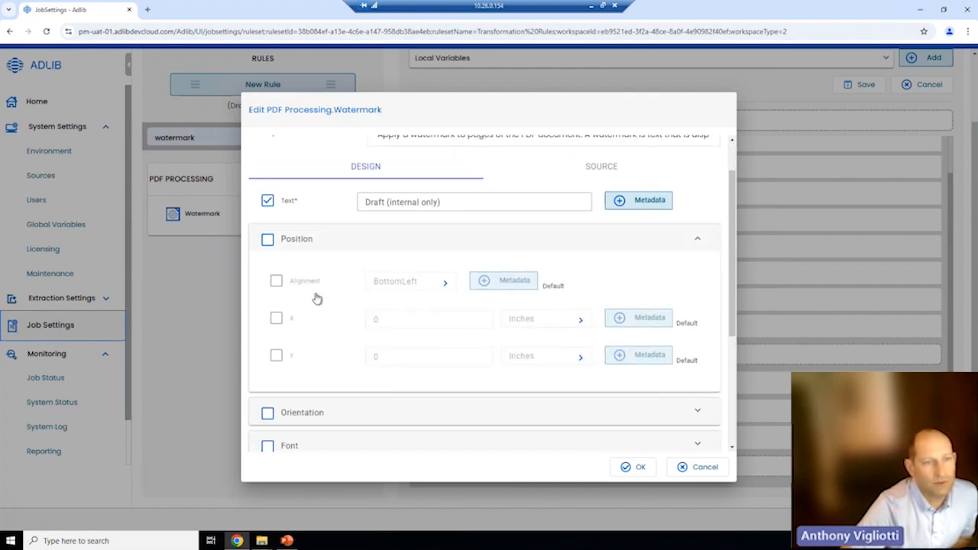
click(267, 239)
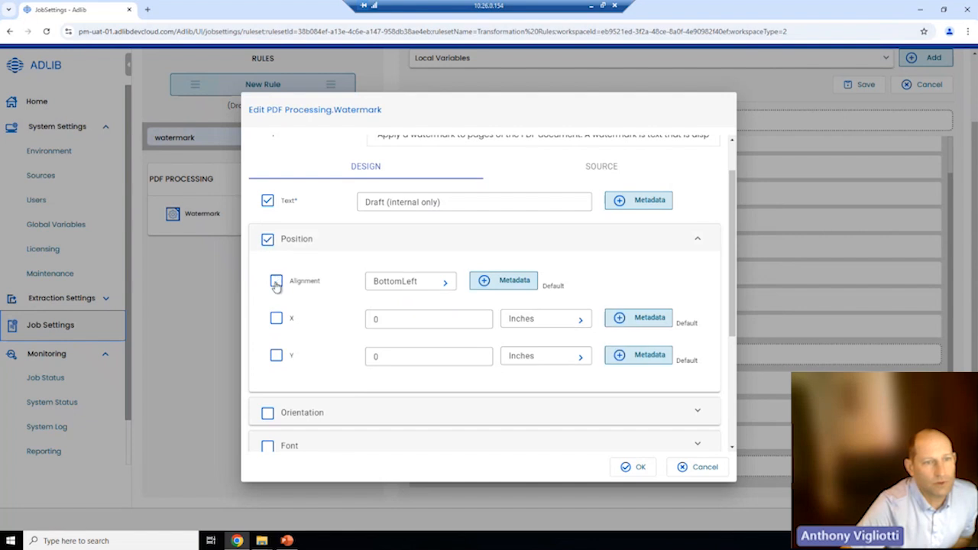
click(276, 280)
click(442, 283)
click(406, 375)
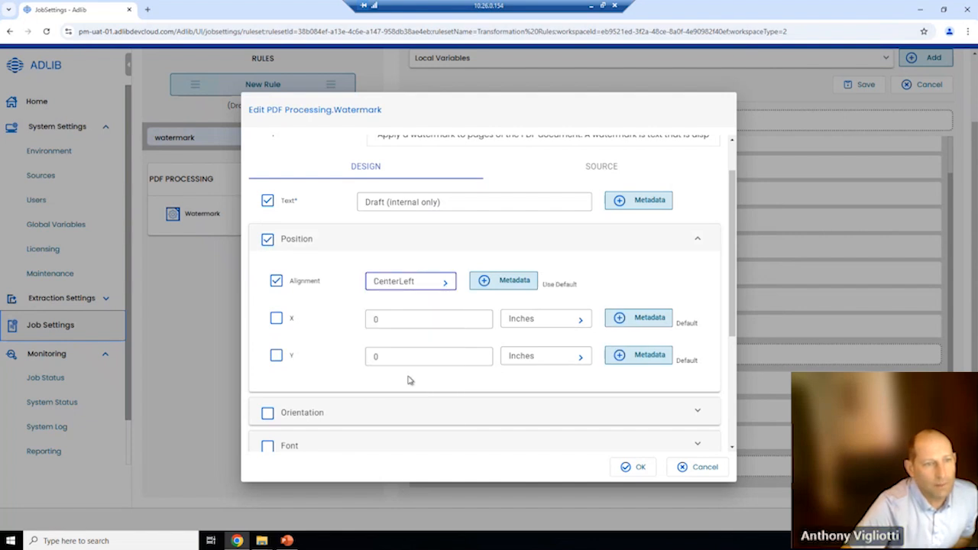
scroll(396, 350, down, 3)
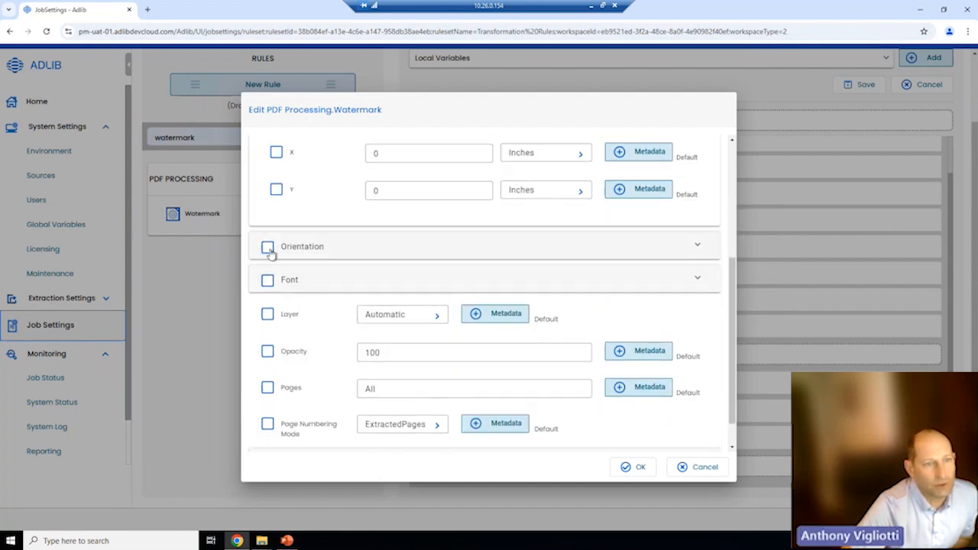
- Set the watermark font to standard TimesBold and its colour to red
click(267, 280)
click(281, 320)
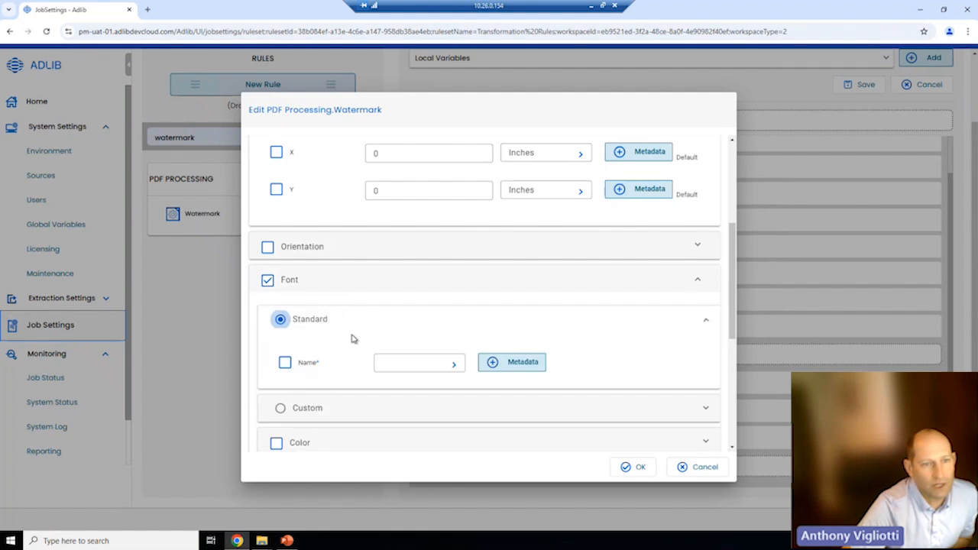
click(461, 365)
click(433, 406)
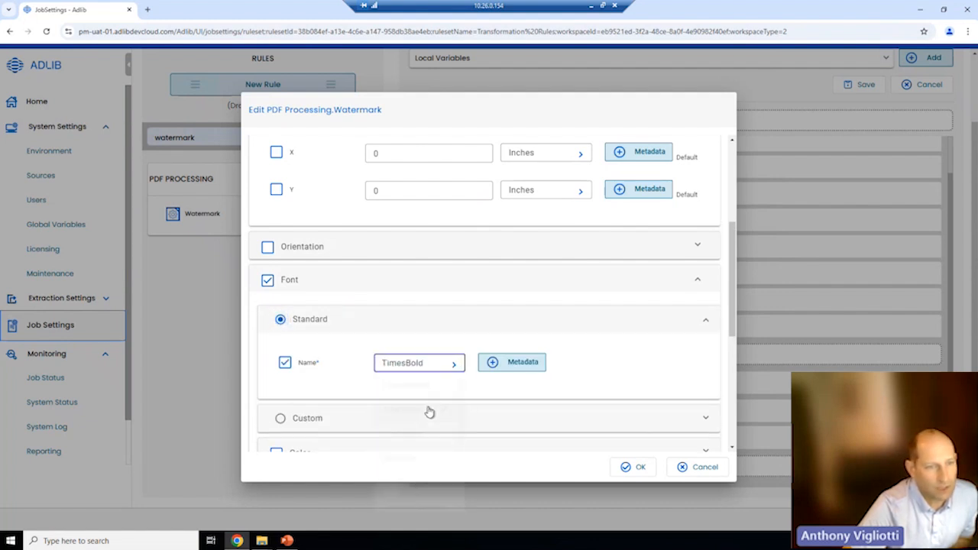
scroll(390, 399, down, 2)
scroll(390, 399, down, 3)
click(275, 262)
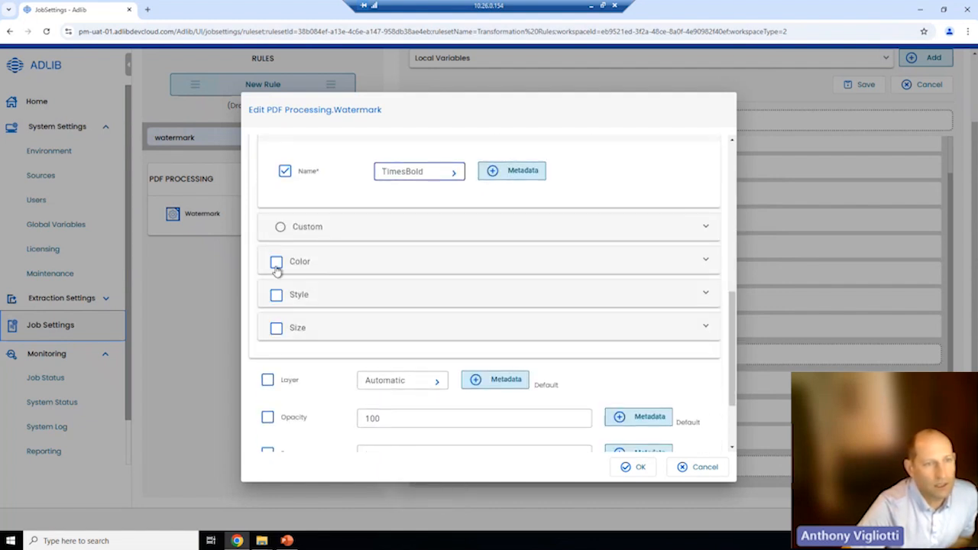
click(471, 311)
- Size the watermark at 72 points and enable opacity, replacing the 100 value
scroll(349, 329, down, 4)
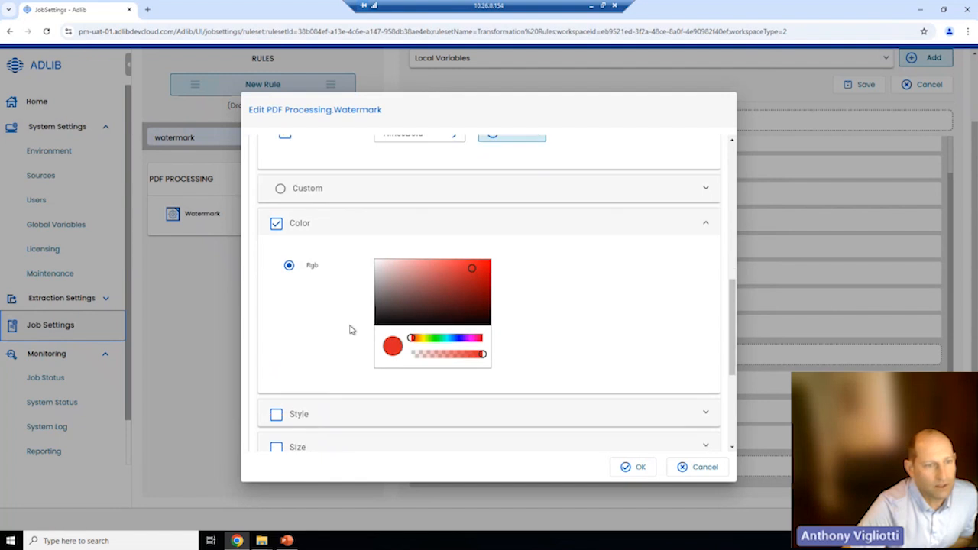
click(276, 282)
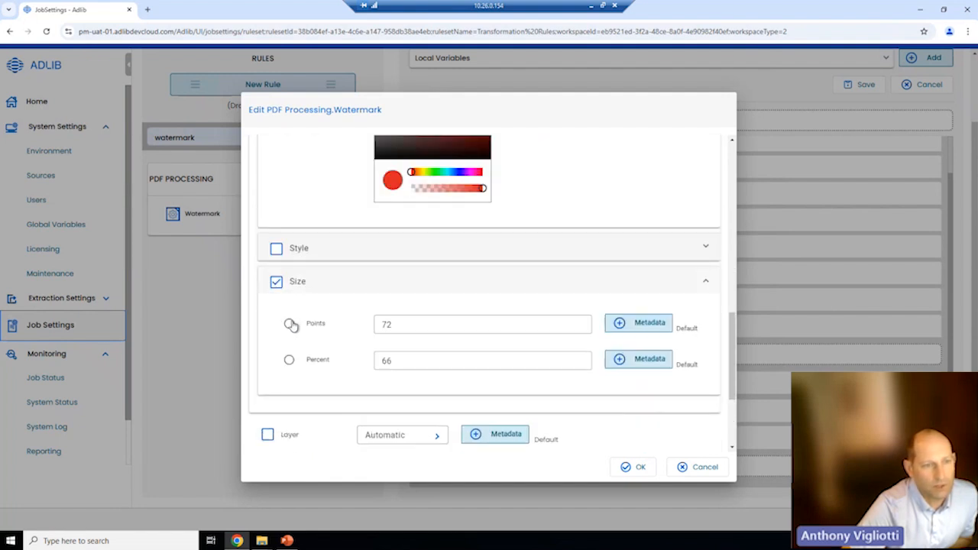
click(289, 325)
scroll(349, 327, down, 2)
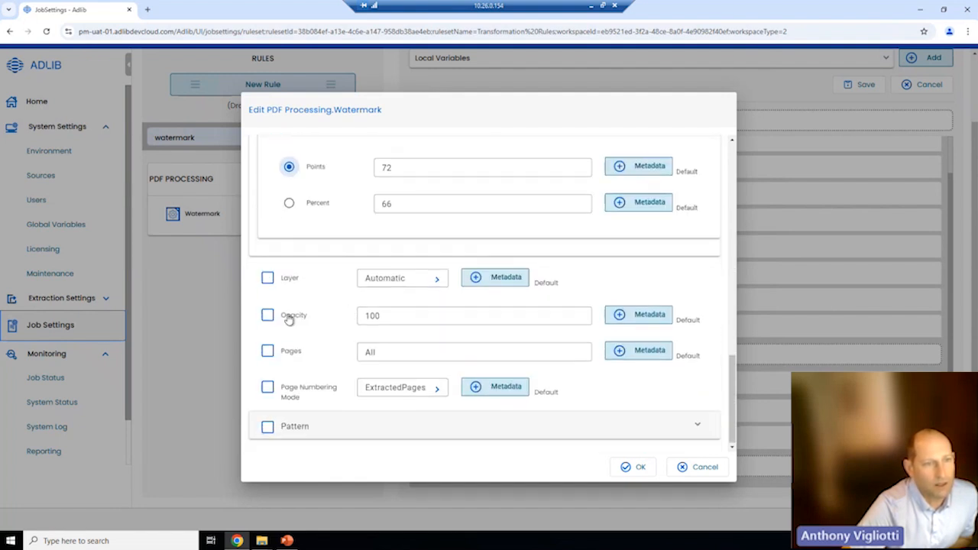
click(269, 315)
drag(380, 316, 354, 318)
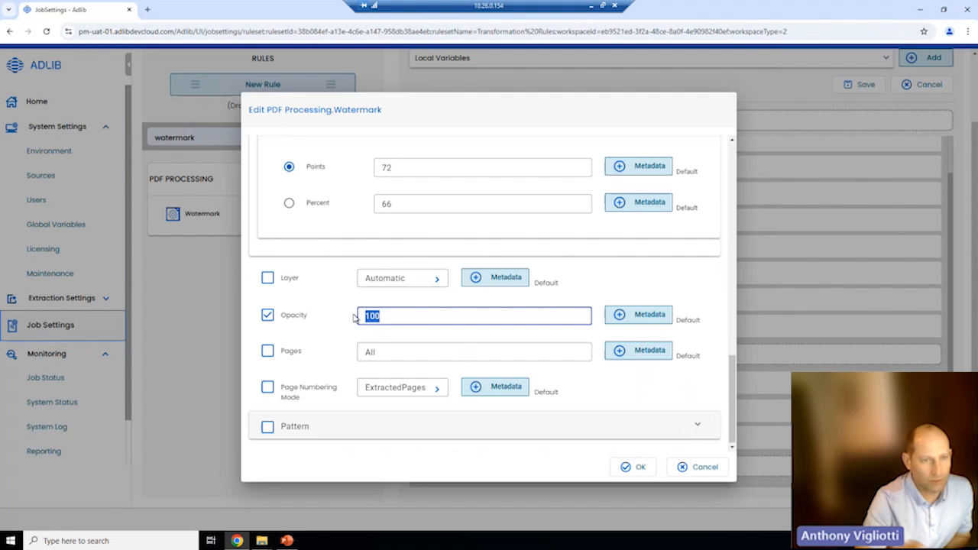
text(2)
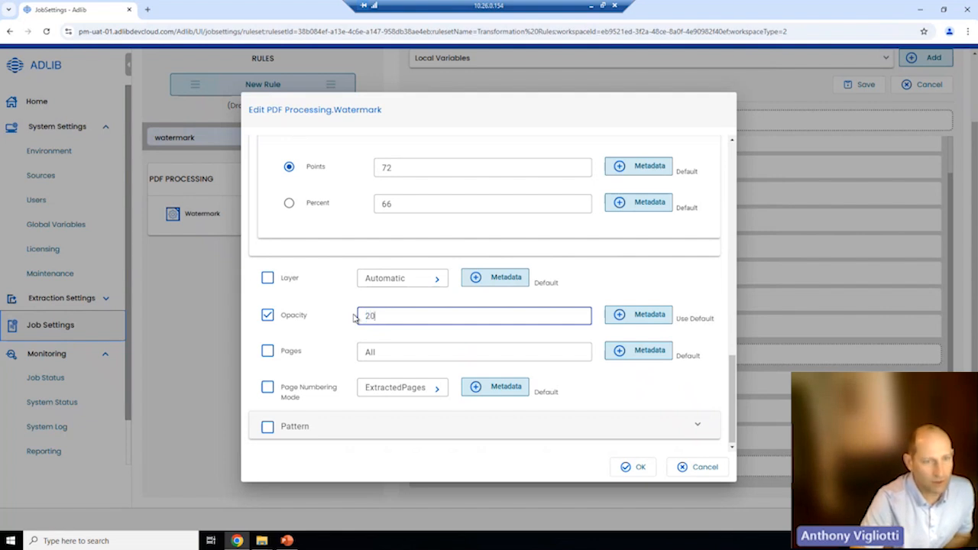
text(0)
key(BackSpace)
key(BackSpace)
- Enter 15 in the Watermark_1 dialog, confirm it, save the job settings, and minimise the browser
text(15)
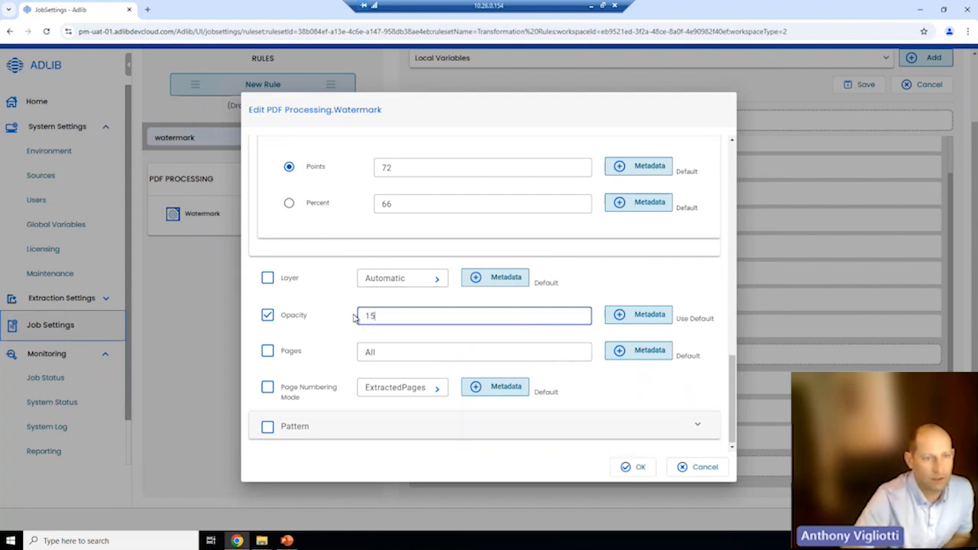
click(633, 466)
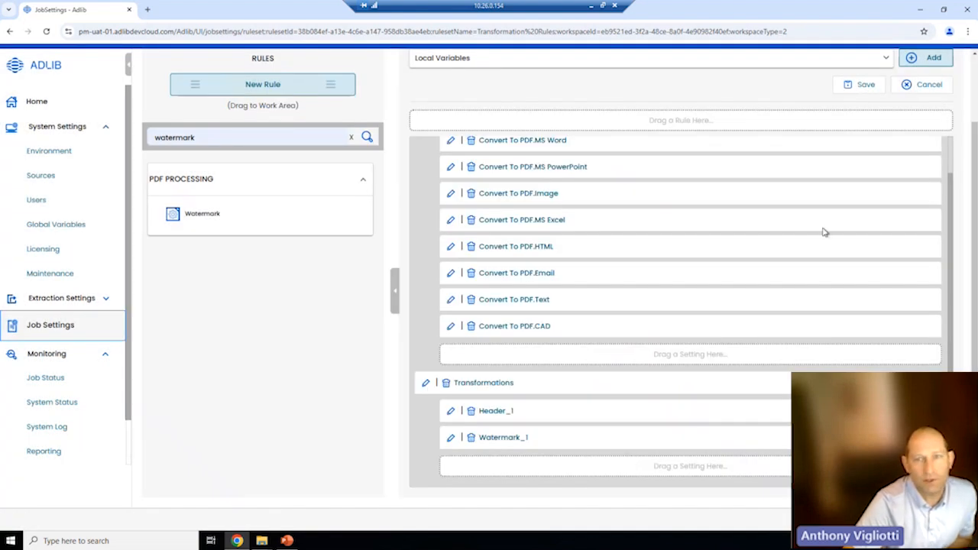
click(867, 85)
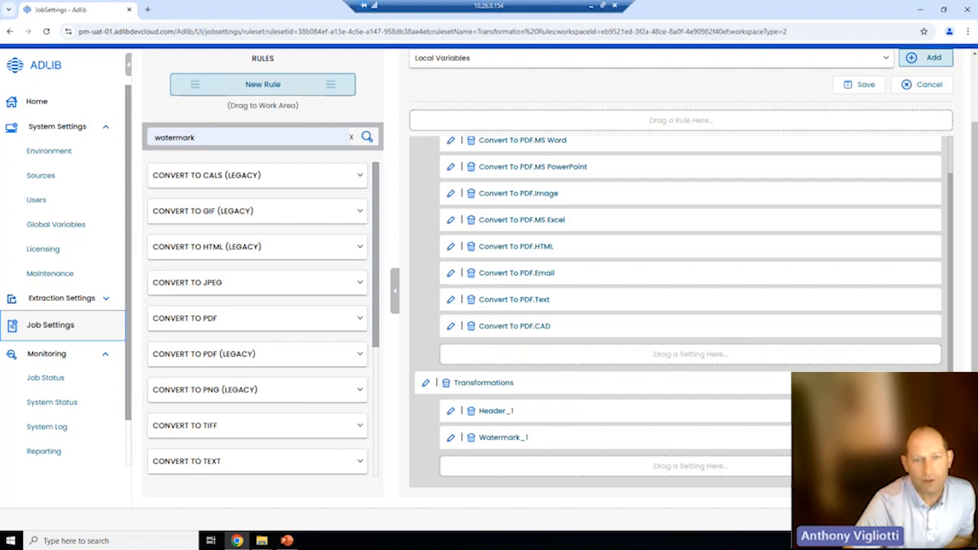
click(922, 14)
- Select Welcome to Word.docx in Input's Random Demo Docs > Word Docs folder
double_click(102, 396)
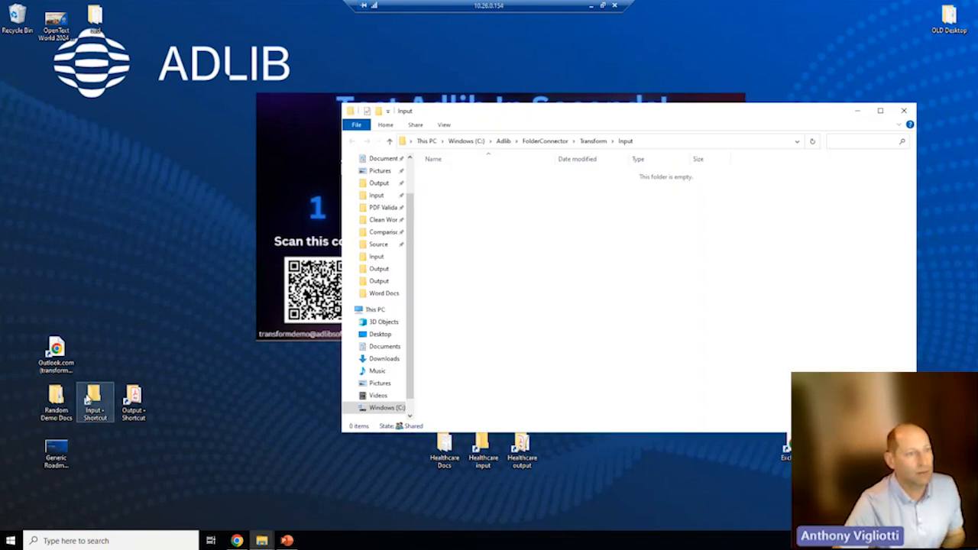
double_click(56, 397)
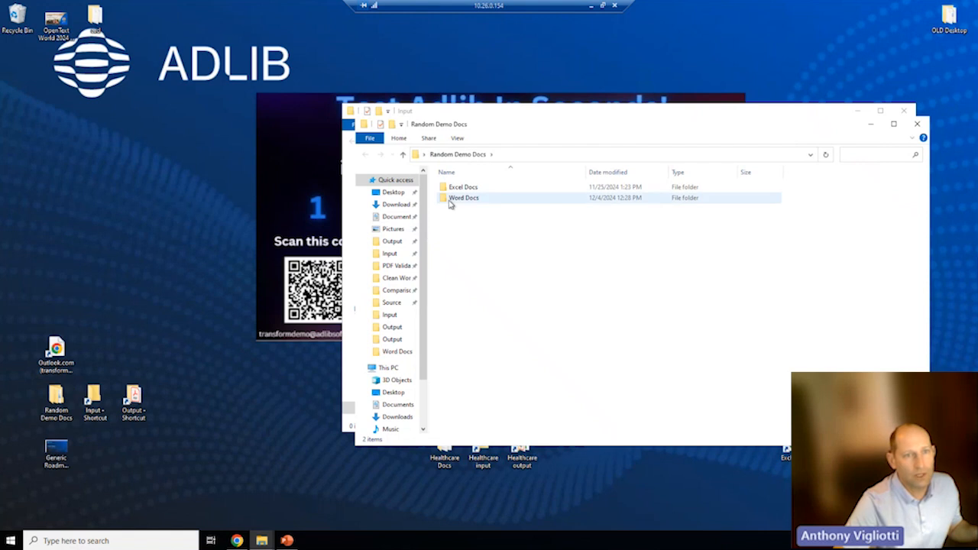
double_click(462, 198)
click(468, 210)
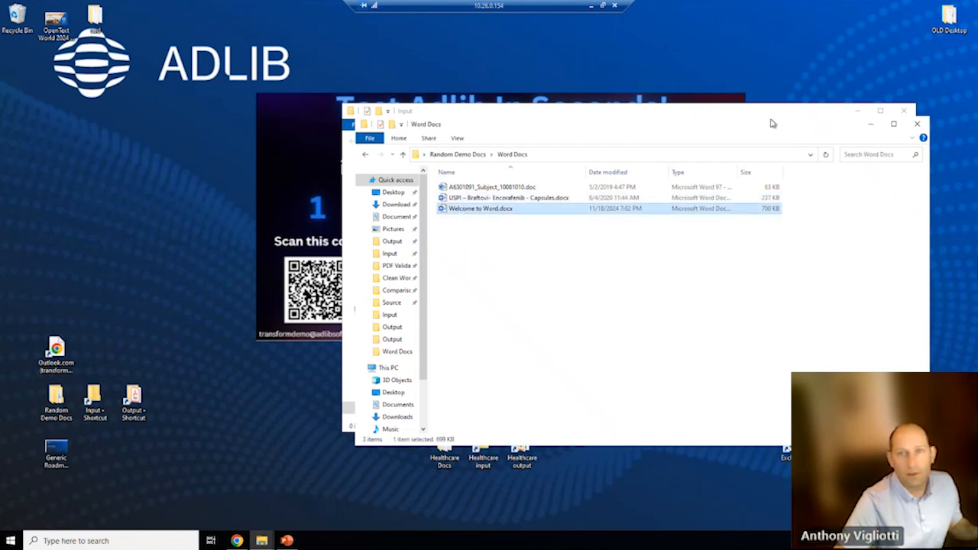
click(870, 124)
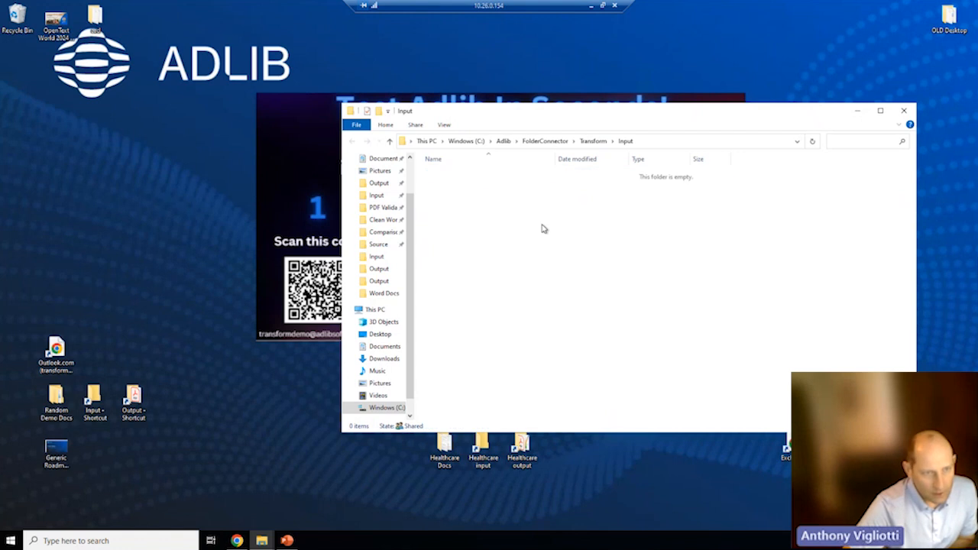
- Delete the old Welcome to Word.docx.pdf from the Output folder
click(128, 404)
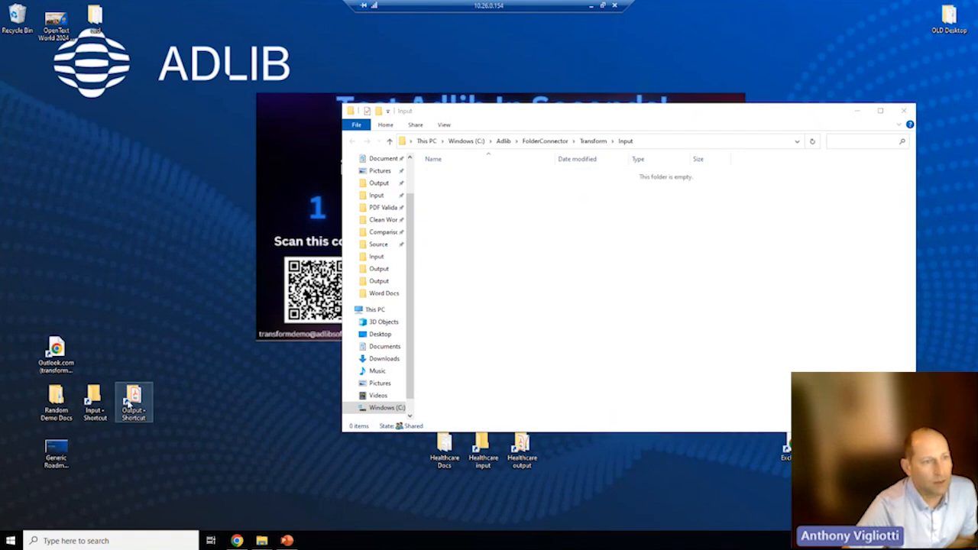
double_click(128, 403)
click(464, 204)
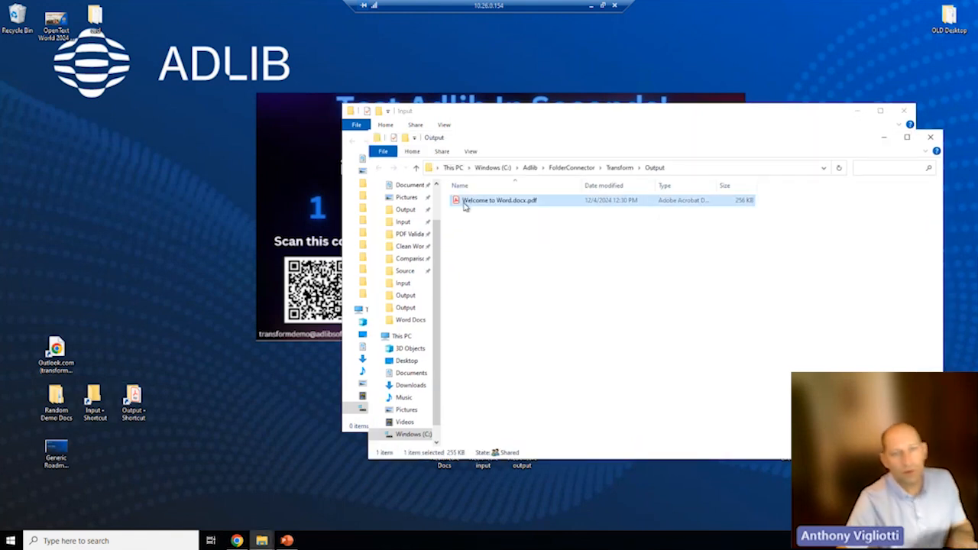
key(Delete)
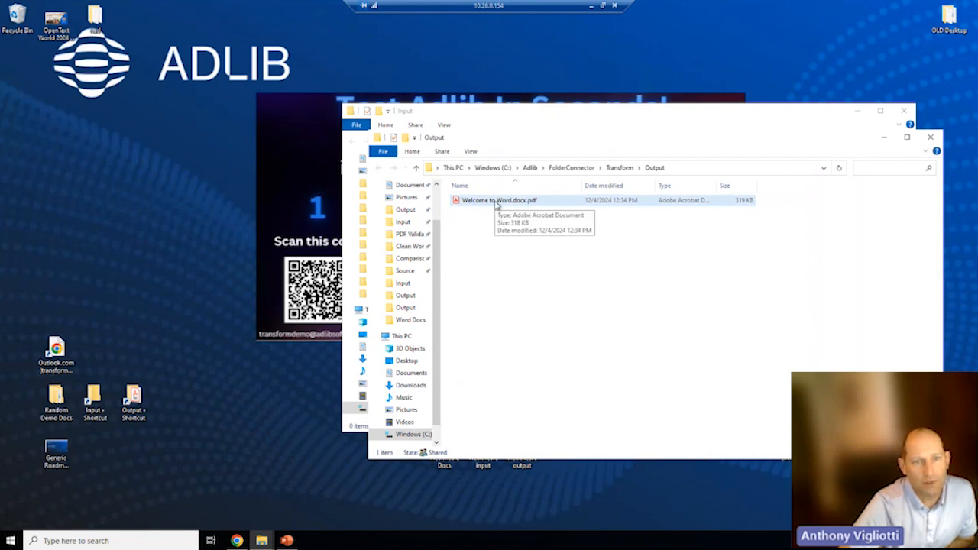
- Open Welcome to Word.docx.pdf, highlight the 'Processed on 12/4/2024' header, and inspect the diagonal watermark
double_click(498, 201)
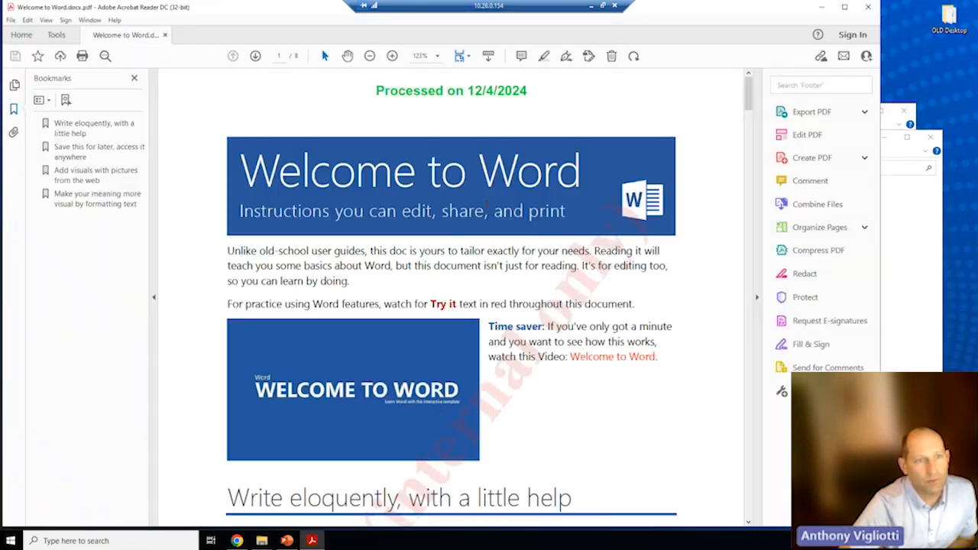
drag(375, 90, 532, 91)
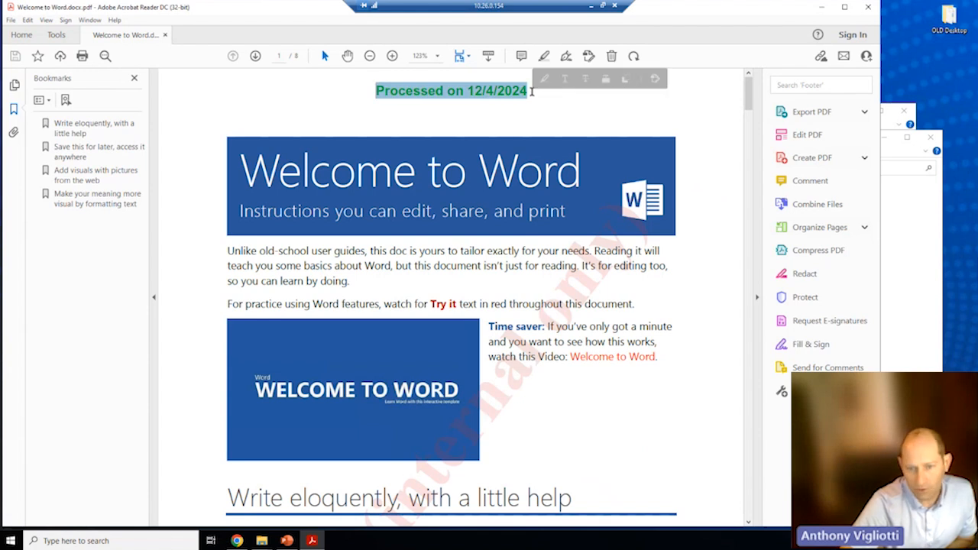
scroll(546, 344, down, 4)
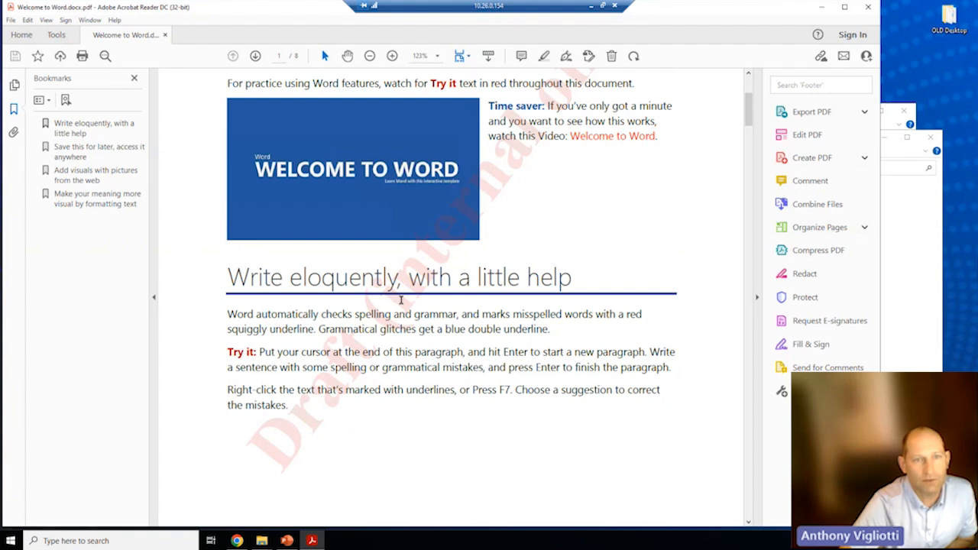
scroll(402, 300, up, 3)
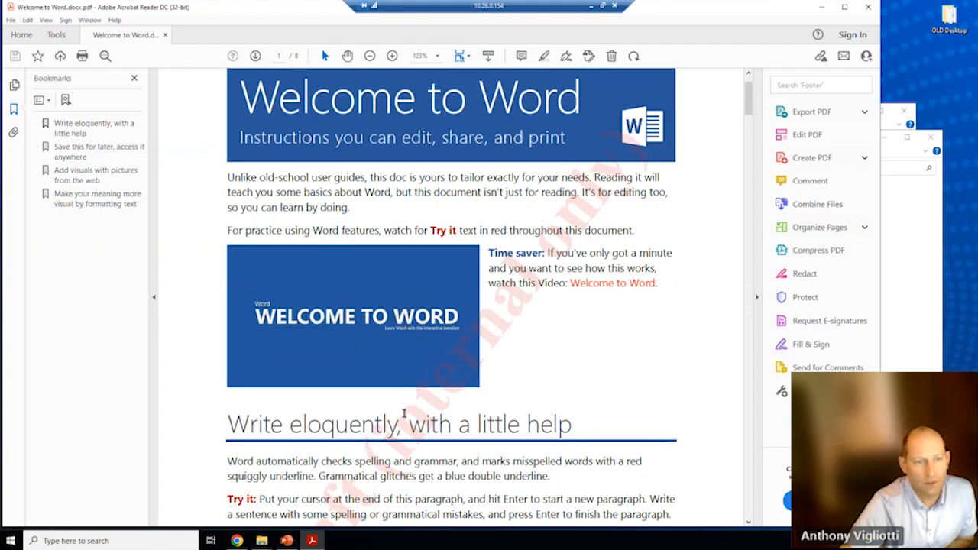